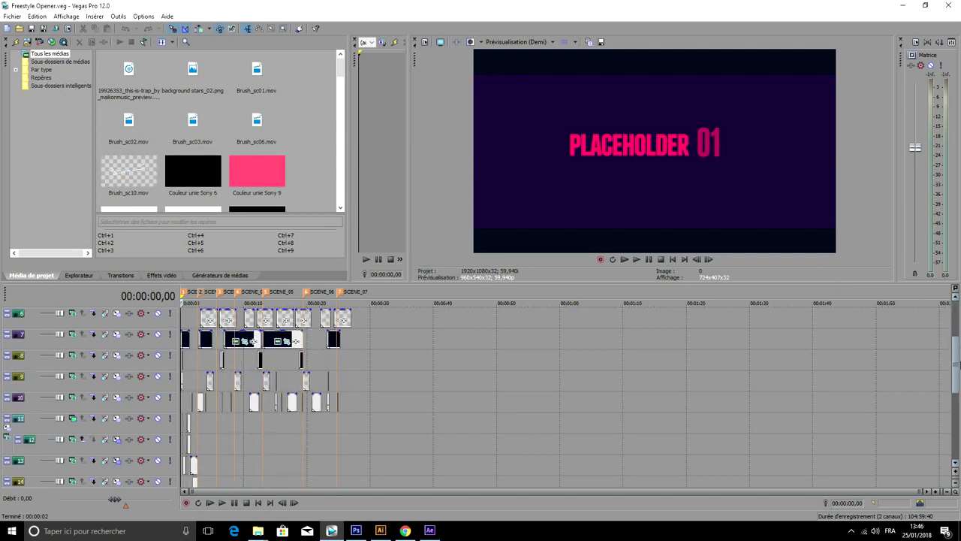
Step: Preview the start of the opener and mark the SCENE_01 section as the time selection
scroll(223, 383, "up", 8)
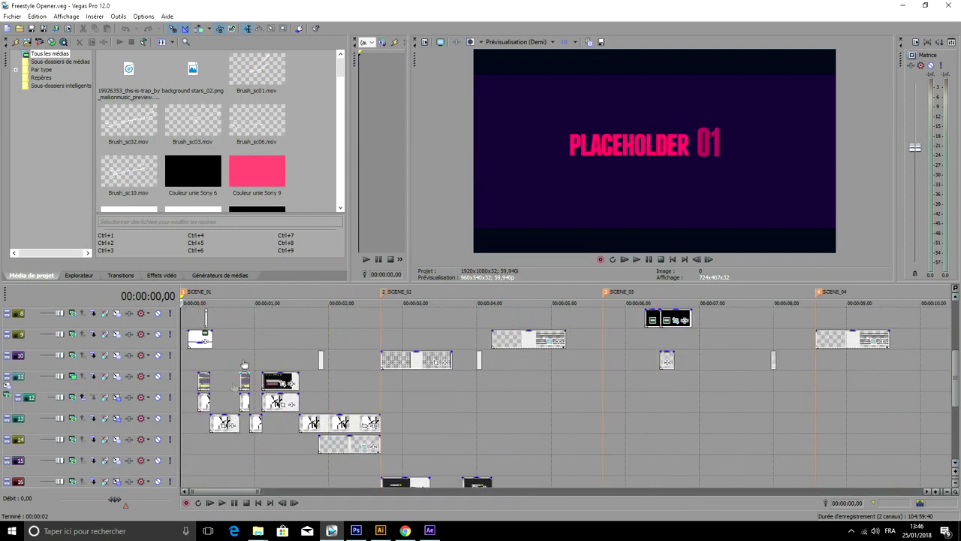
key("space")
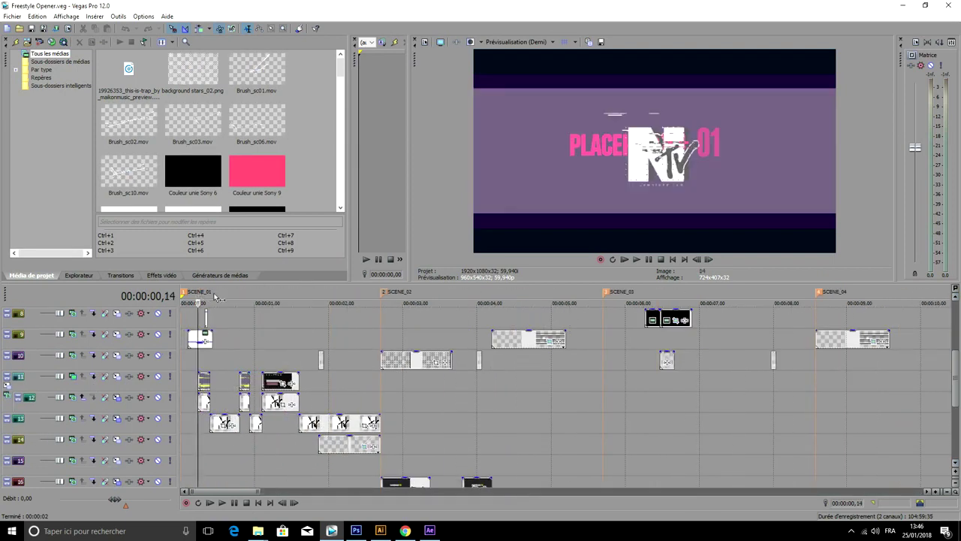
double_click(256, 301)
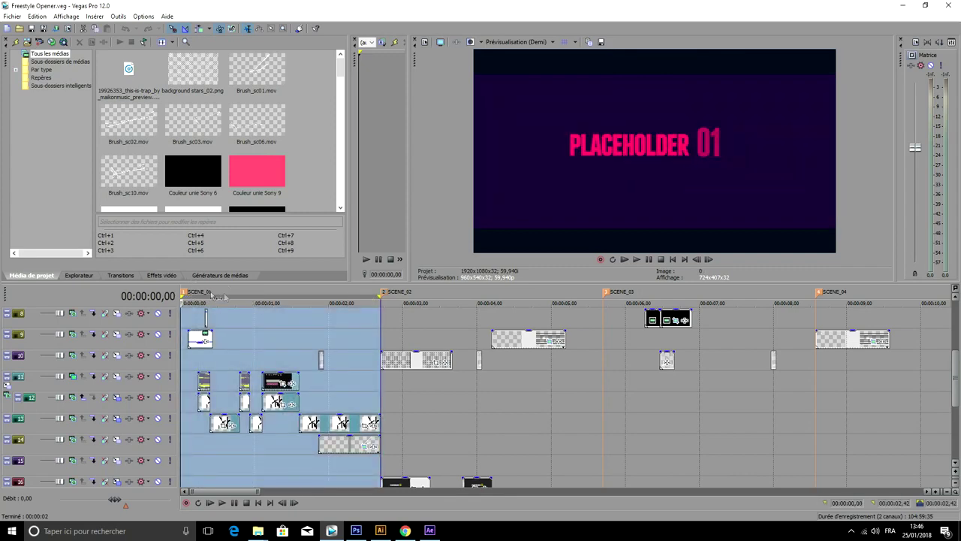
scroll(202, 398, "down", 4)
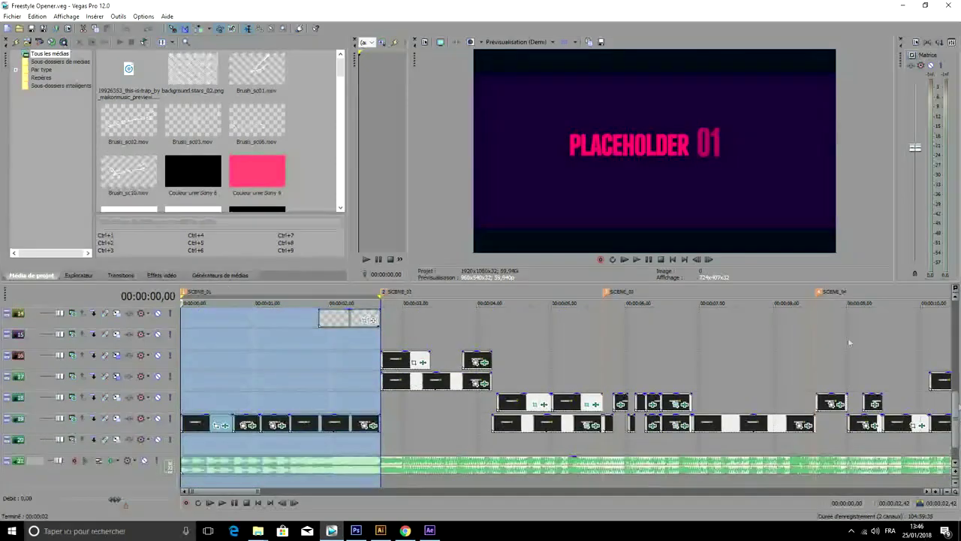
Step: Locate the source of the first SCENE_01 placeholder event on track 19 in the project media and open PLACHOLDER SCENE 1.veg for editing
left_click(202, 426)
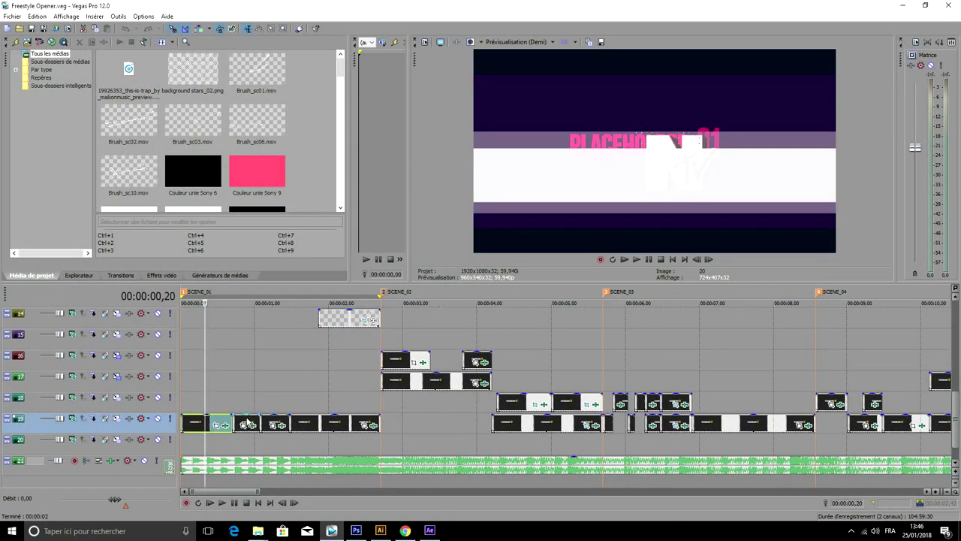
left_click(249, 421)
left_click(304, 422)
left_click(198, 420)
right_click(200, 418)
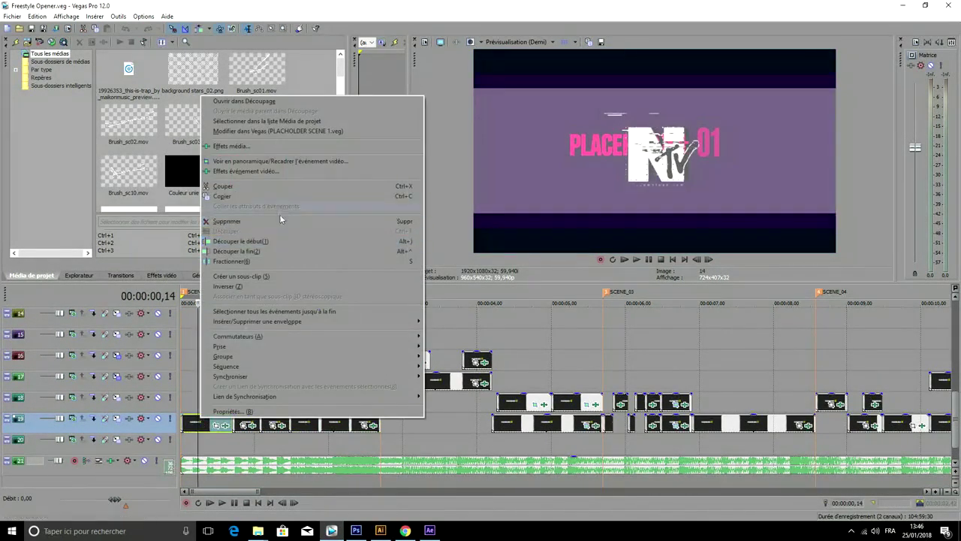
left_click(285, 121)
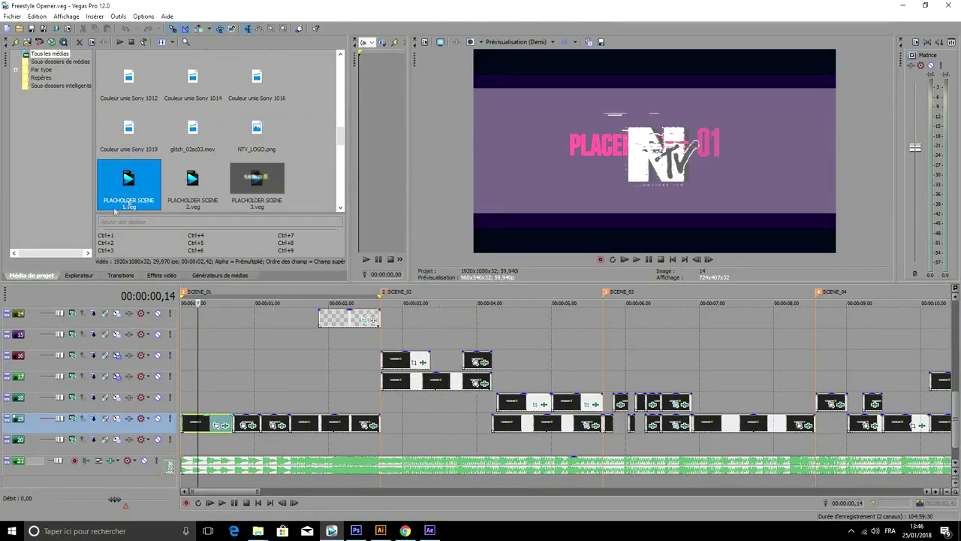
right_click(138, 177)
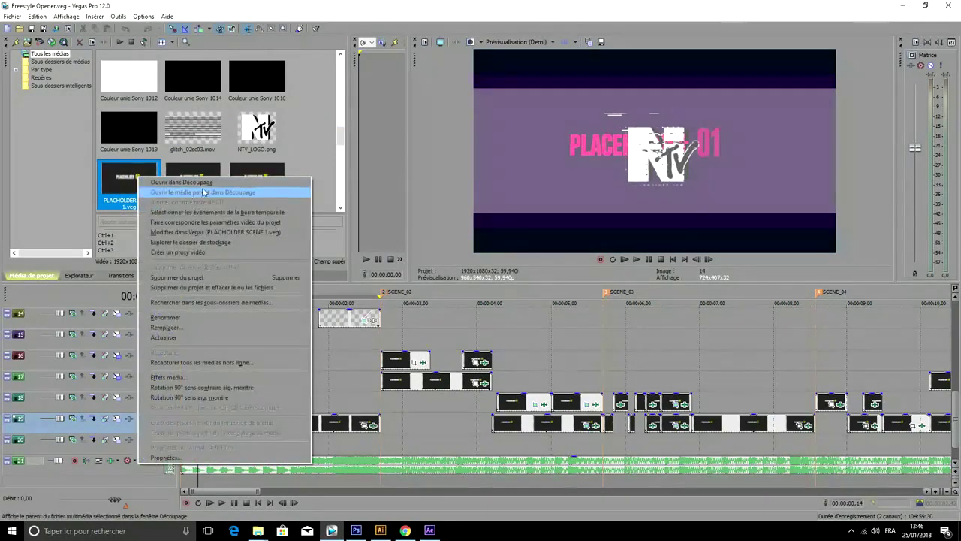
left_click(199, 241)
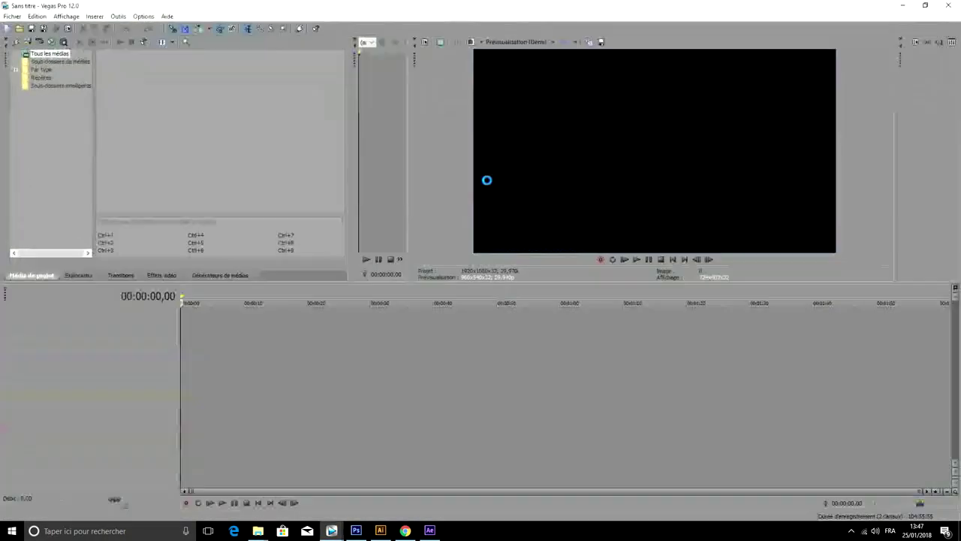
Step: Examine the three placeholder events and the markers 1, 2 and 3 that bound them in the nested project
scroll(266, 355, "up", 3)
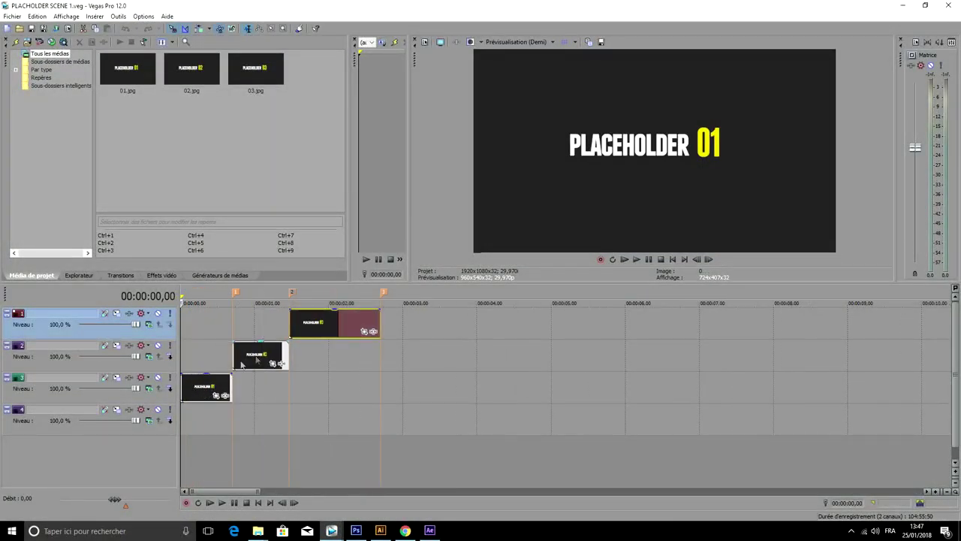
left_click(235, 292)
left_click(292, 292)
left_click(391, 300)
left_click_drag(390, 299, 381, 299)
left_click(198, 396)
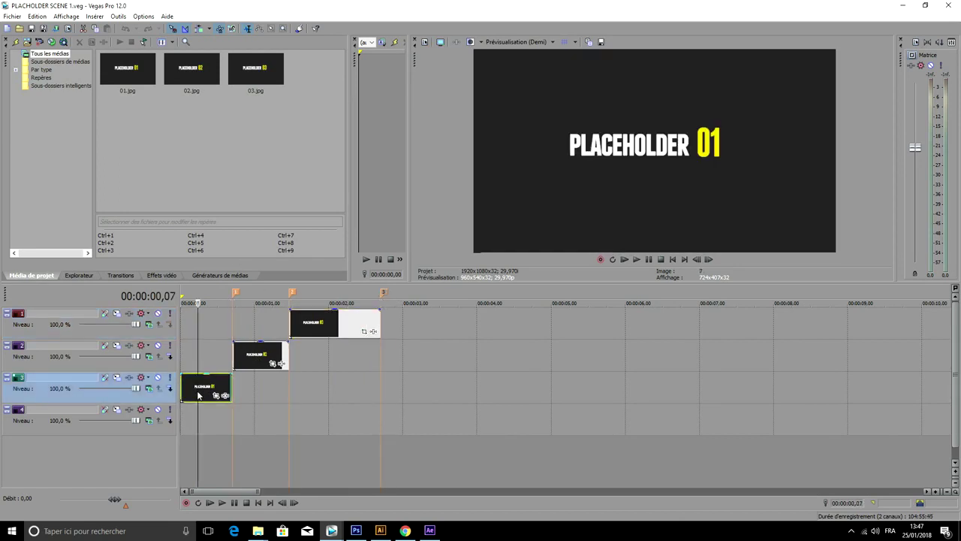
Step: Start importing media and browse to the "video for edit" folder on the desktop
left_click(29, 43)
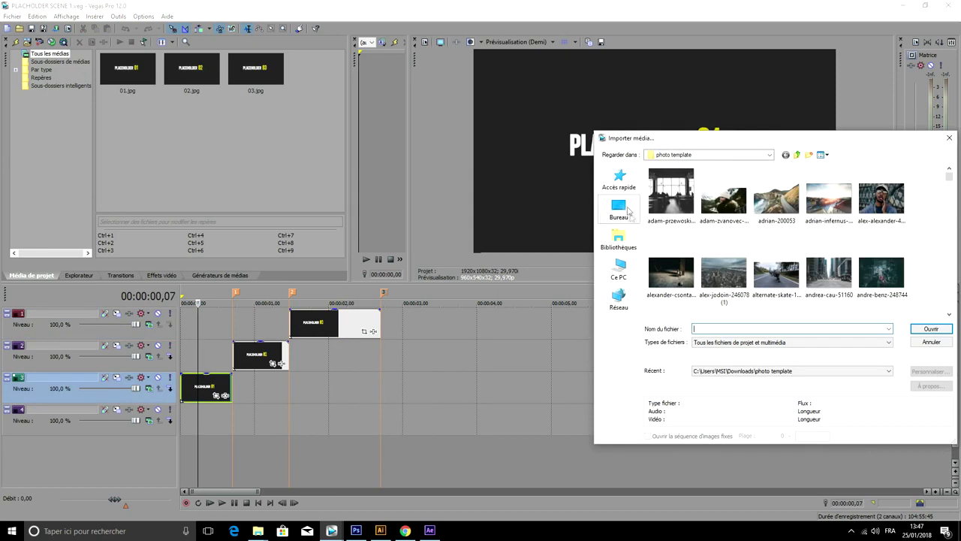
left_click(620, 210)
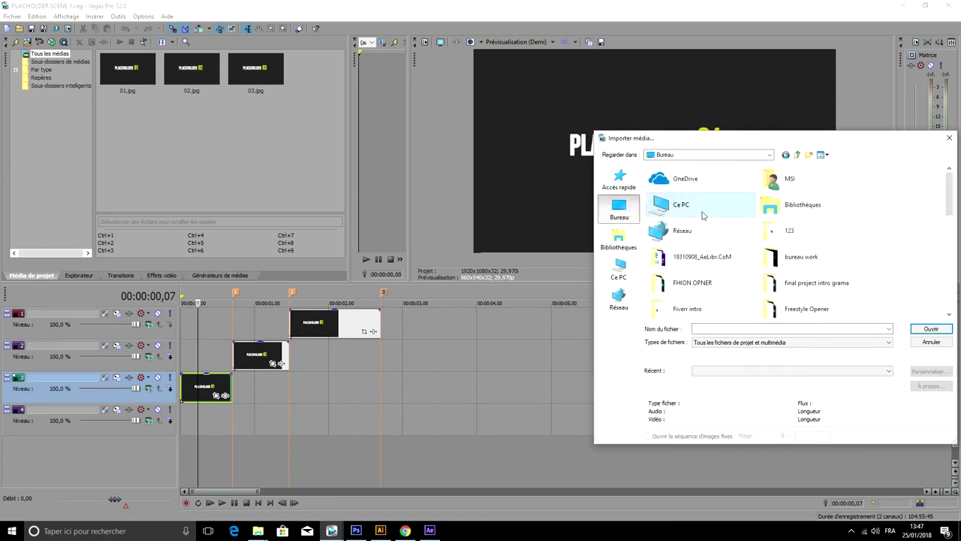
scroll(703, 216, "down", 5)
double_click(713, 205)
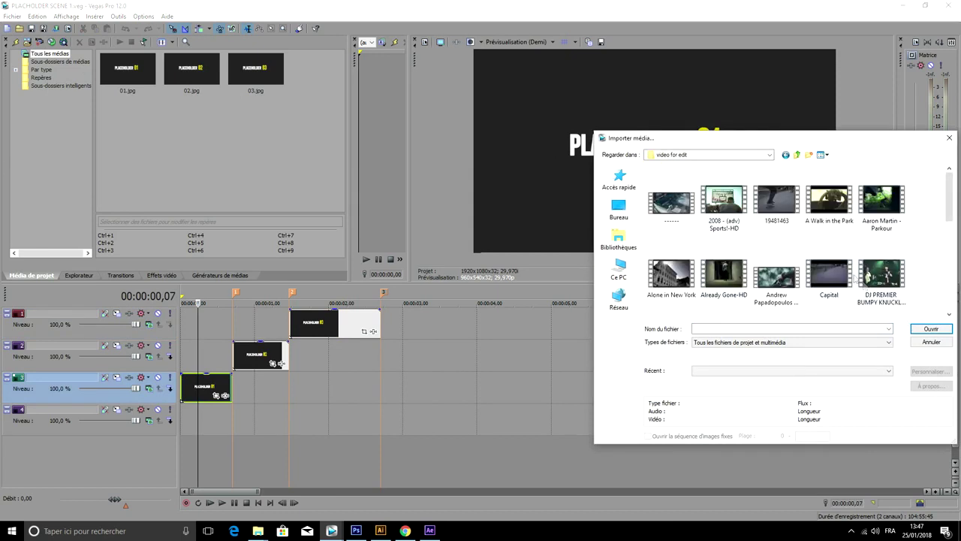
Step: Choose the Capital and Go All the Way videos and import them into the project
scroll(765, 224, "down", 5)
scroll(806, 236, "down", 1)
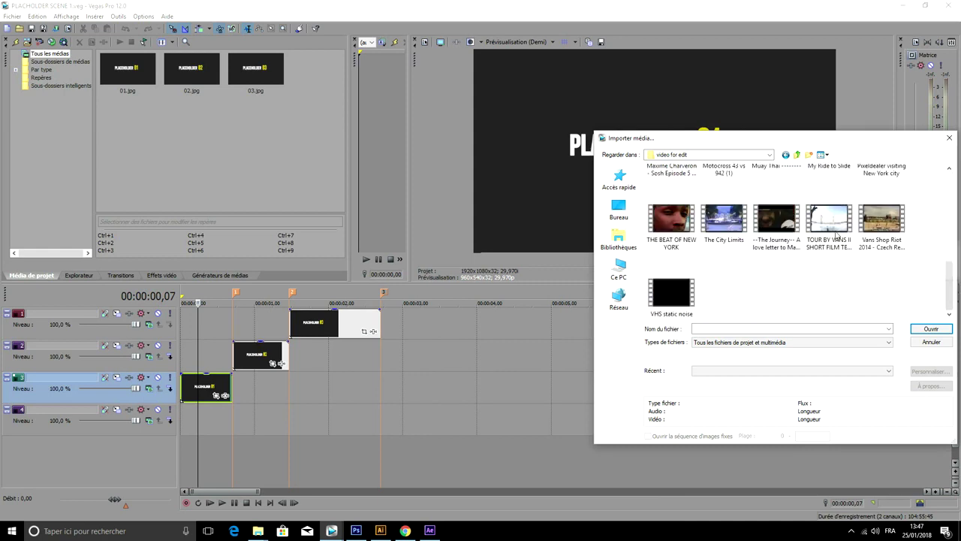
scroll(836, 235, "up", 1)
scroll(768, 260, "up", 1)
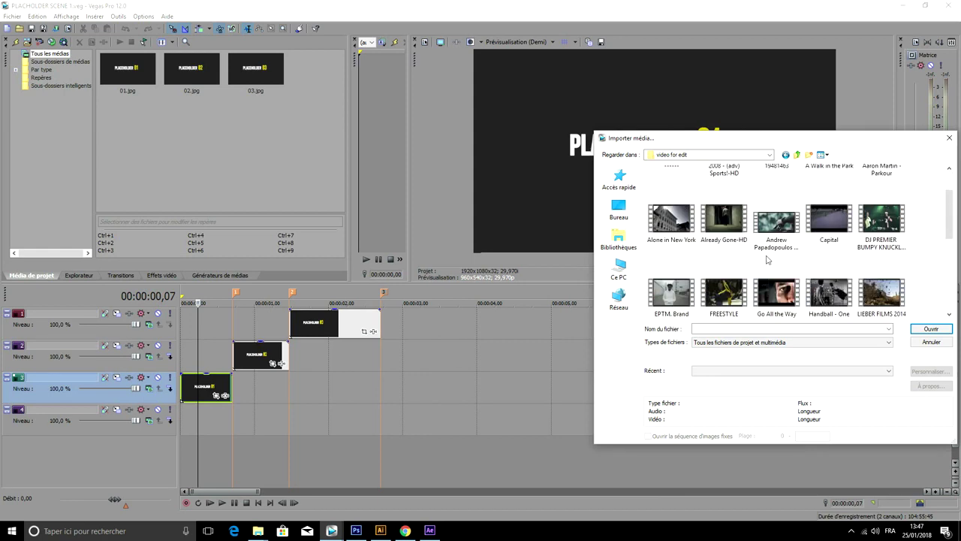
left_click(831, 223)
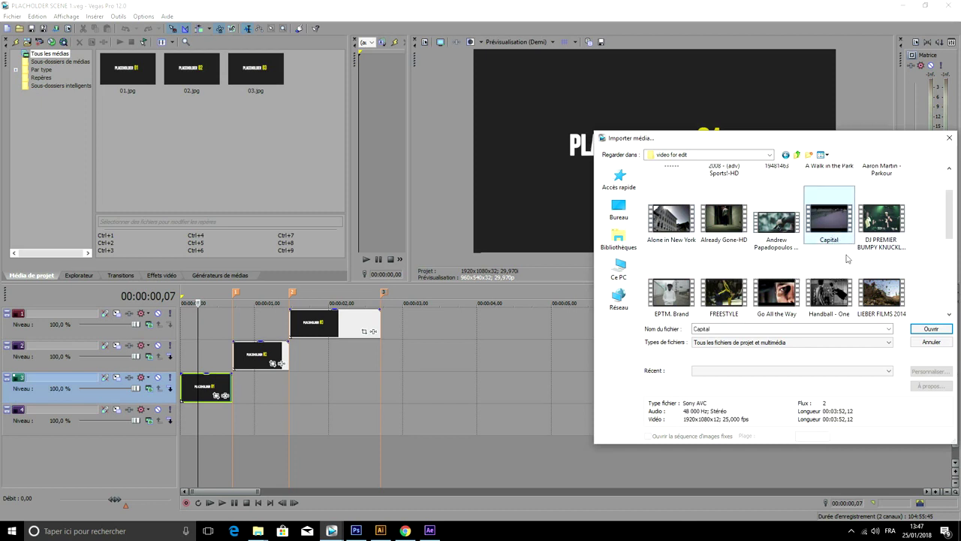
scroll(847, 258, "down", 2)
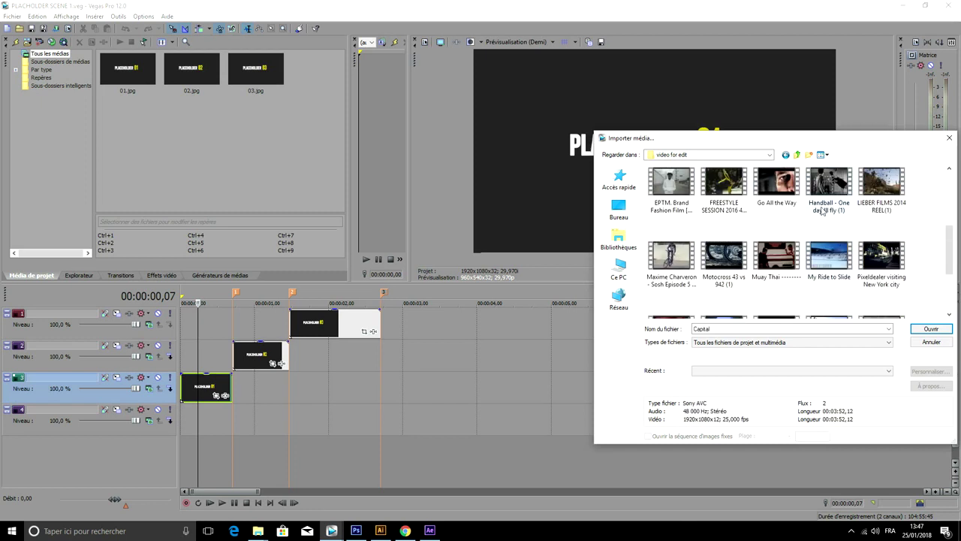
left_click(777, 188, "ctrl")
left_click(931, 329)
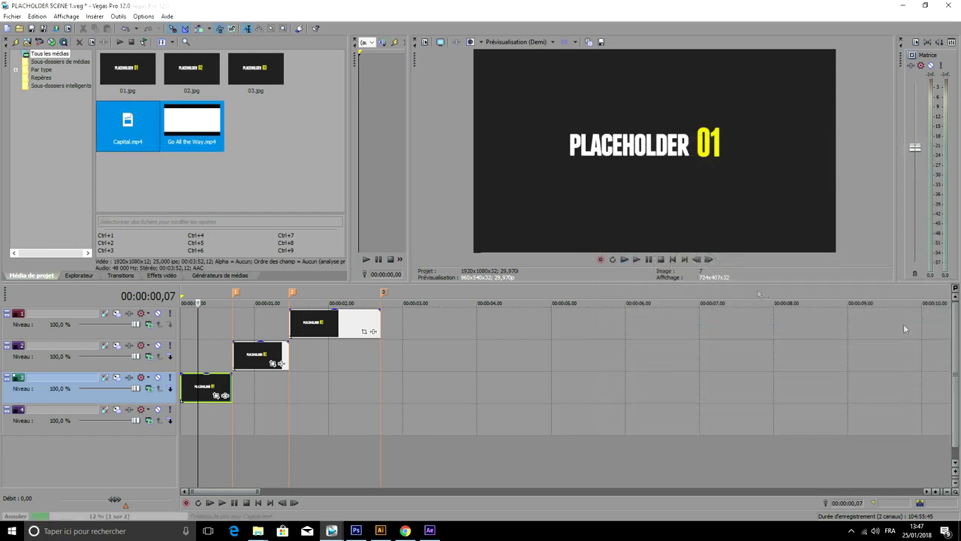
Step: Place Capital.mp4 on track 4 at about 4 seconds, keeping the project video settings, and delete its audio track
left_click(128, 132)
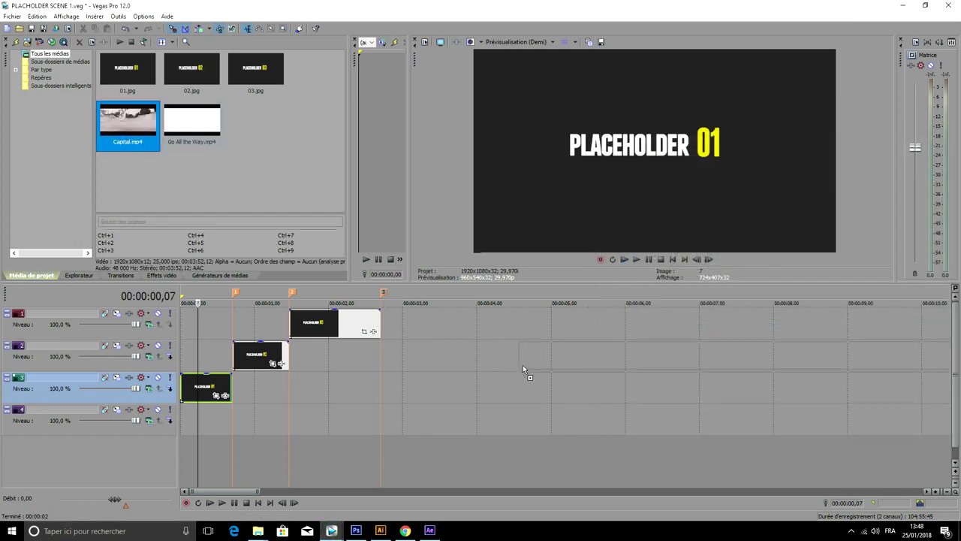
left_click_drag(500, 441, 492, 429)
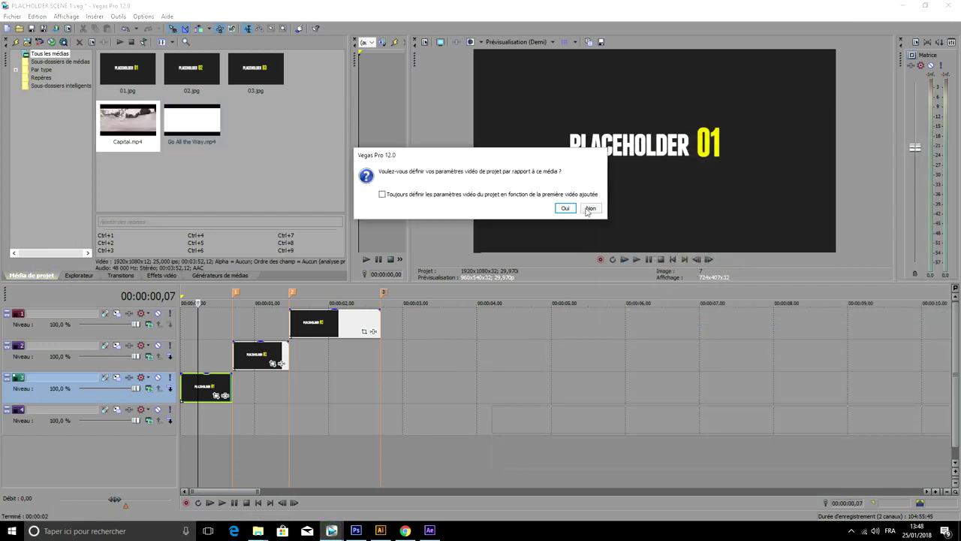
left_click(590, 208)
right_click(463, 450)
left_click(518, 381)
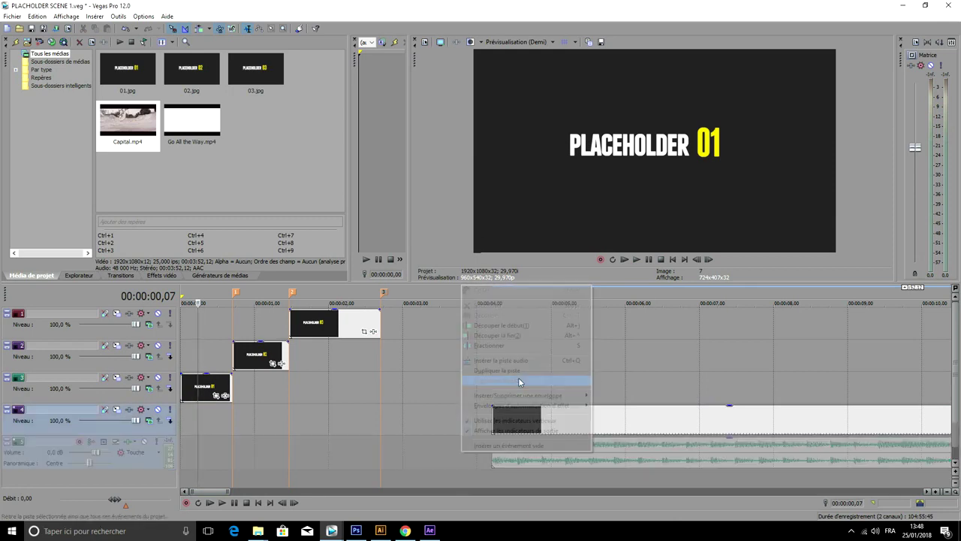
Step: Play and scrub through the Capital clip to find a skateboarding shot for the first placeholder
left_click(497, 426)
key("space")
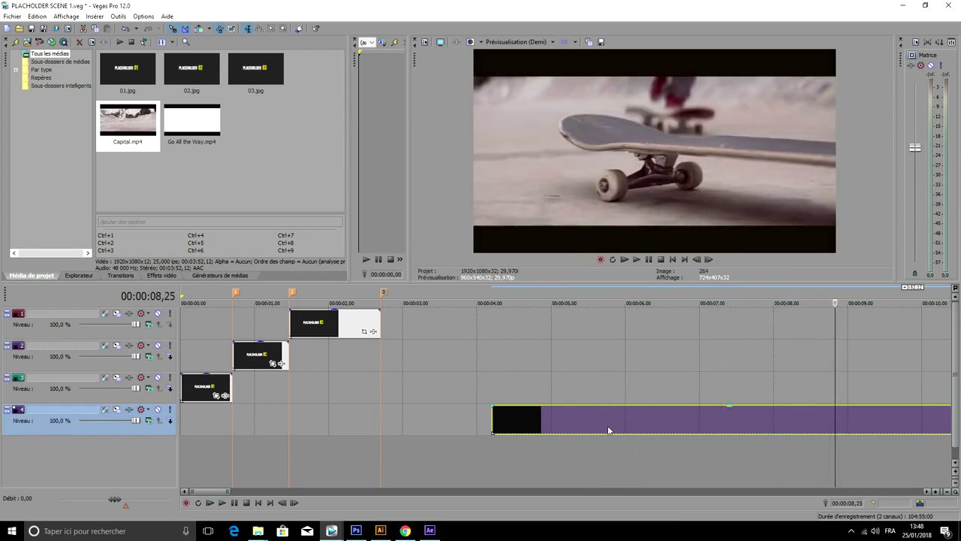
scroll(607, 425, "down", 5)
left_click(493, 419)
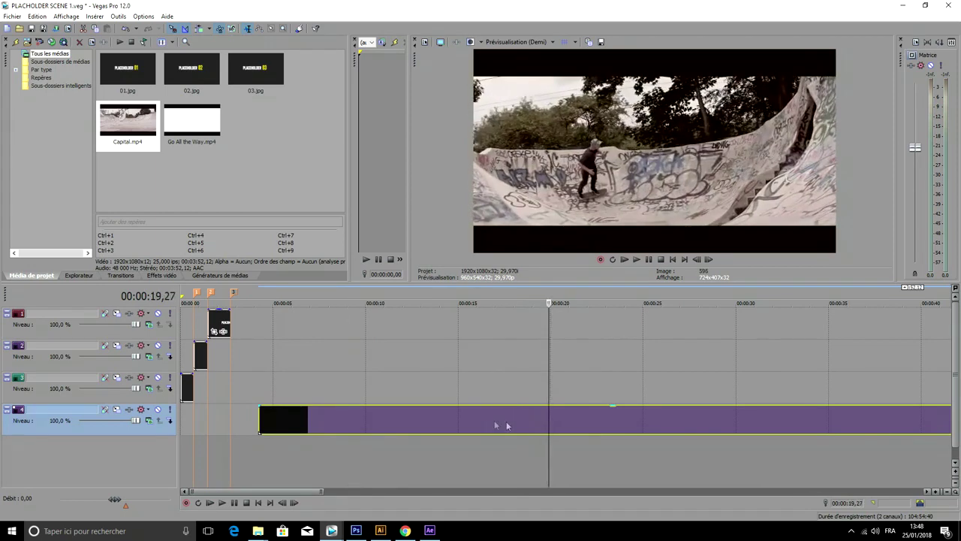
left_click(534, 420)
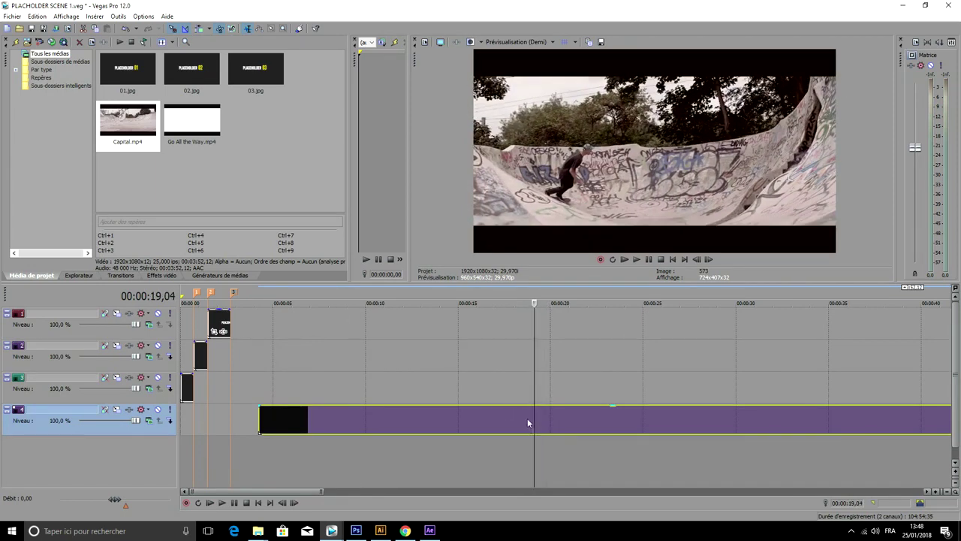
left_click(484, 425)
Step: Cut a skate-park shot out of the Capital clip and fit it on track 4 beneath the first placeholder, ending at marker 1
scroll(266, 434, "up", 5)
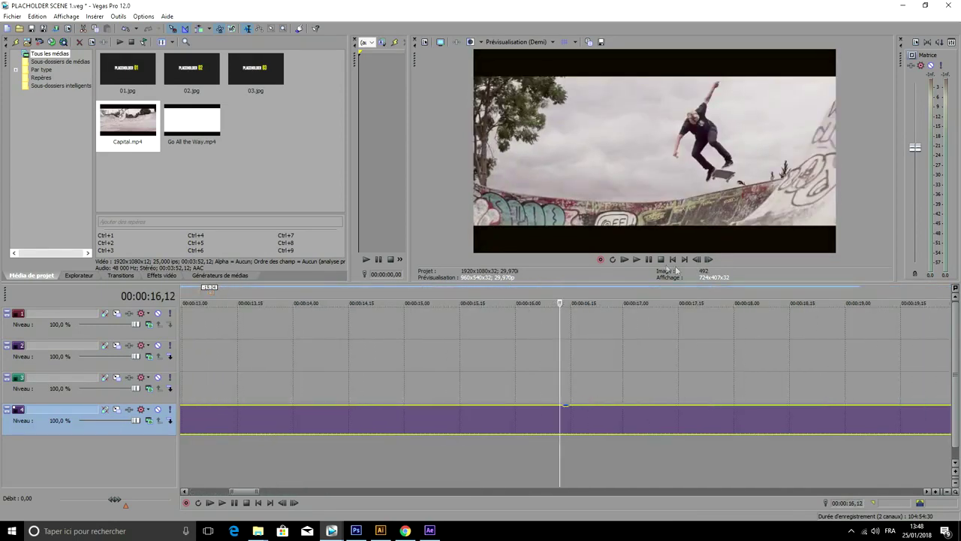
left_click(672, 259)
left_click(257, 418)
key("s")
left_click_drag(411, 421, 641, 426)
left_click(640, 426)
left_click_drag(490, 420, 926, 423)
scroll(637, 428, "down", 3)
Step: Scrub through the remaining Capital footage on track 4 to find another skateboarding shot
left_click(485, 416)
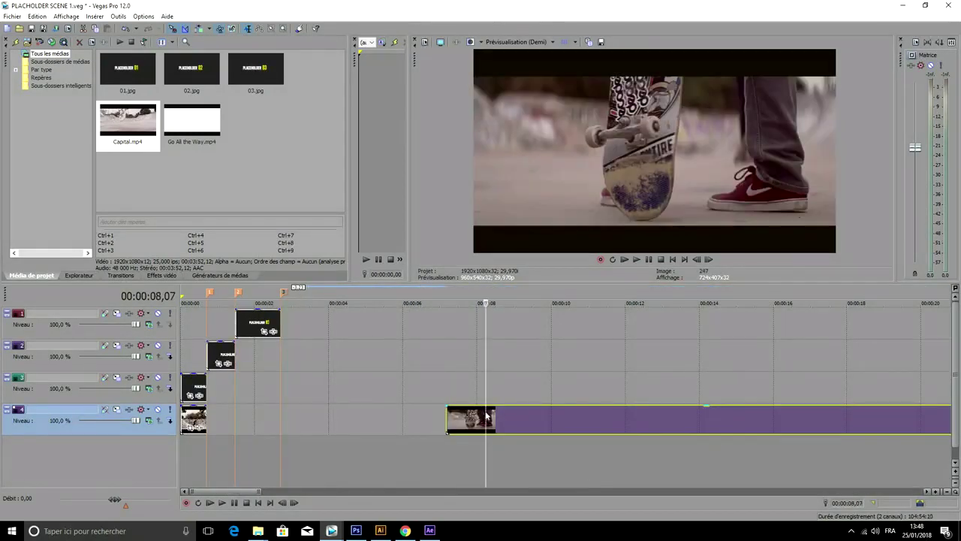
left_click(698, 422)
left_click(826, 414)
left_click(849, 427)
scroll(899, 412, "down", 3)
left_click(557, 422)
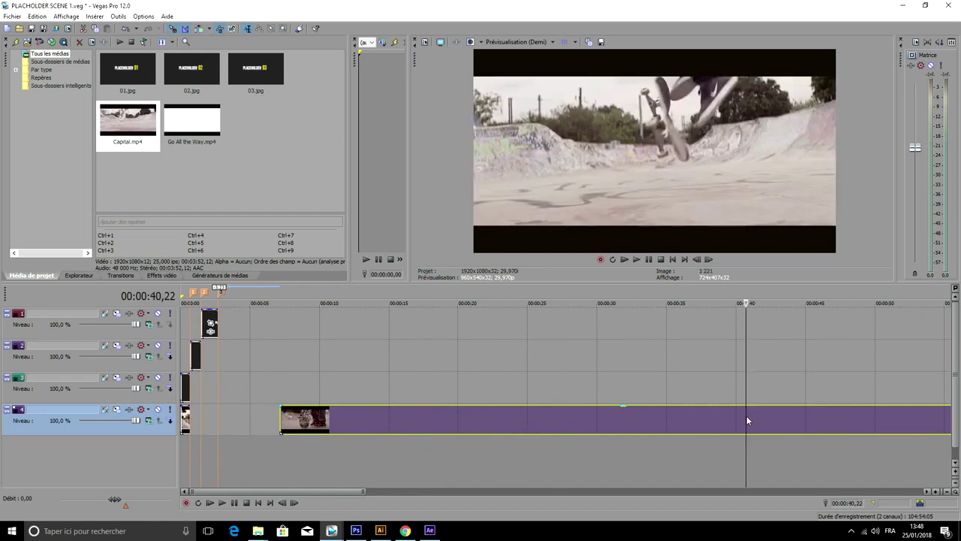
left_click(810, 412)
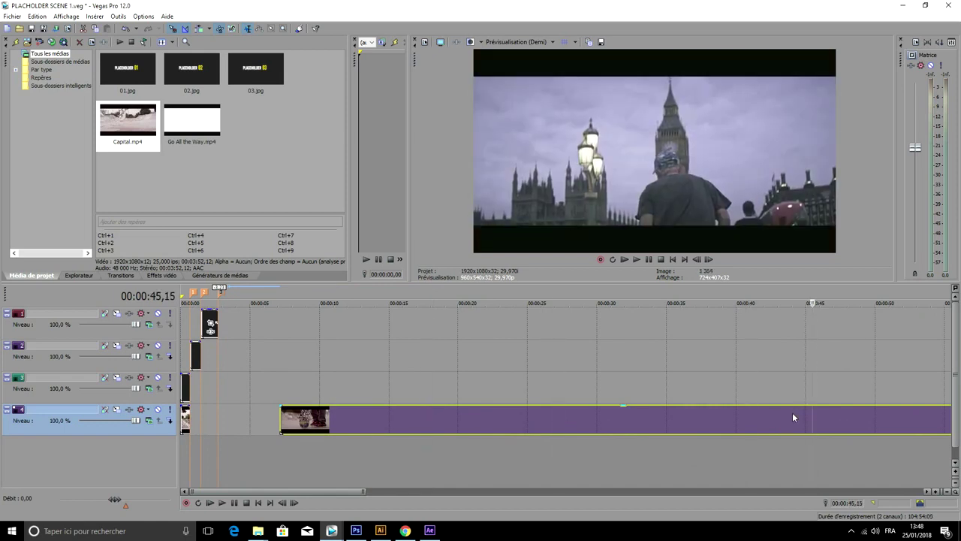
Step: Split the Capital clip at the bridge skateboarding shot, at 00:00:41,02, and delete the footage before the cut
key("j")
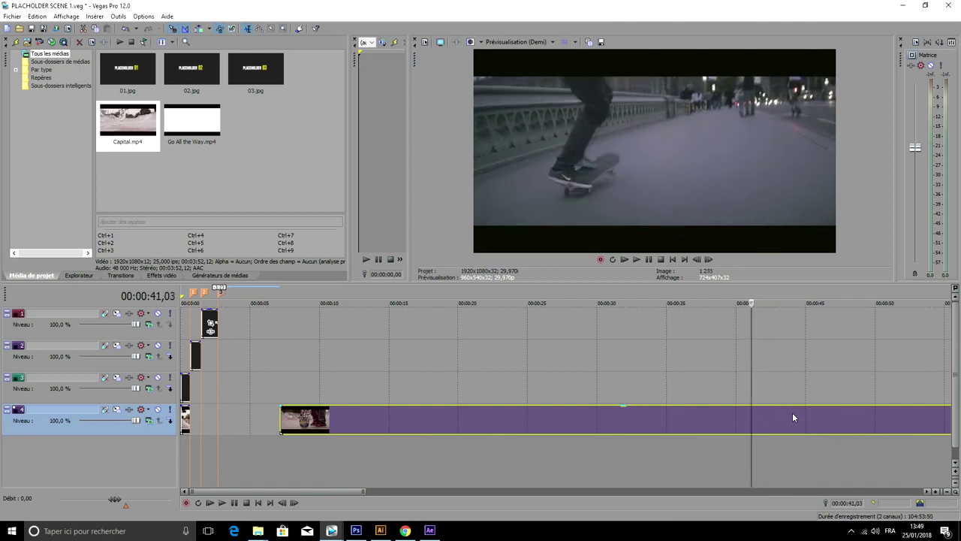
key("Right")
key("Right")
key("Right")
key("Right")
key("Right")
key("Right")
key("Right")
key("Right")
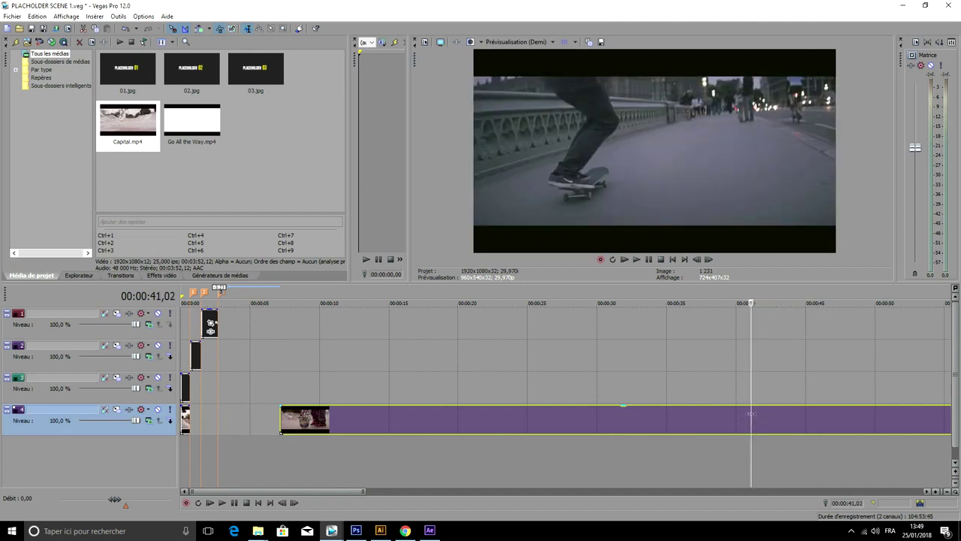
key("s")
left_click(636, 420)
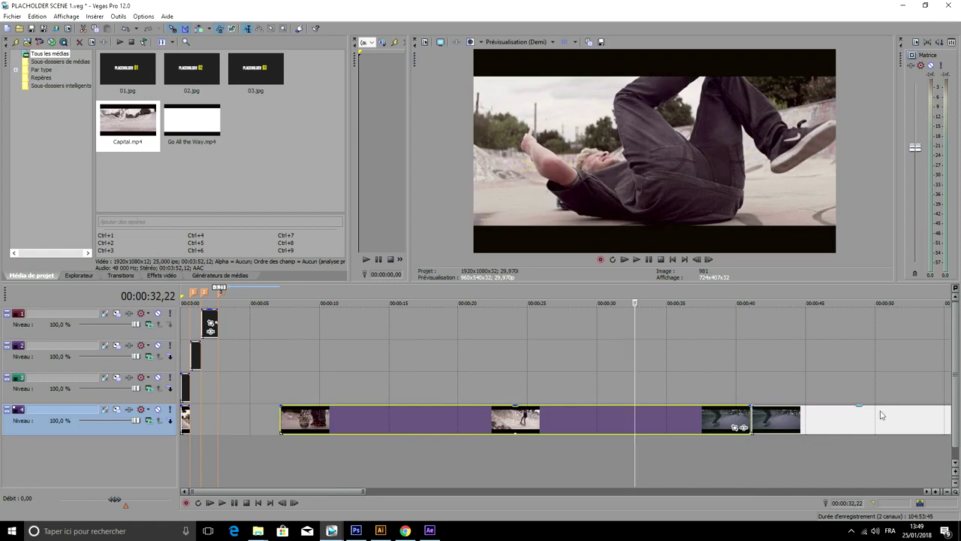
key("Delete")
Step: Move the remaining Capital clip to track 2 so it starts at marker 2, and preview it near marker 3
left_click_drag(872, 413, 406, 374)
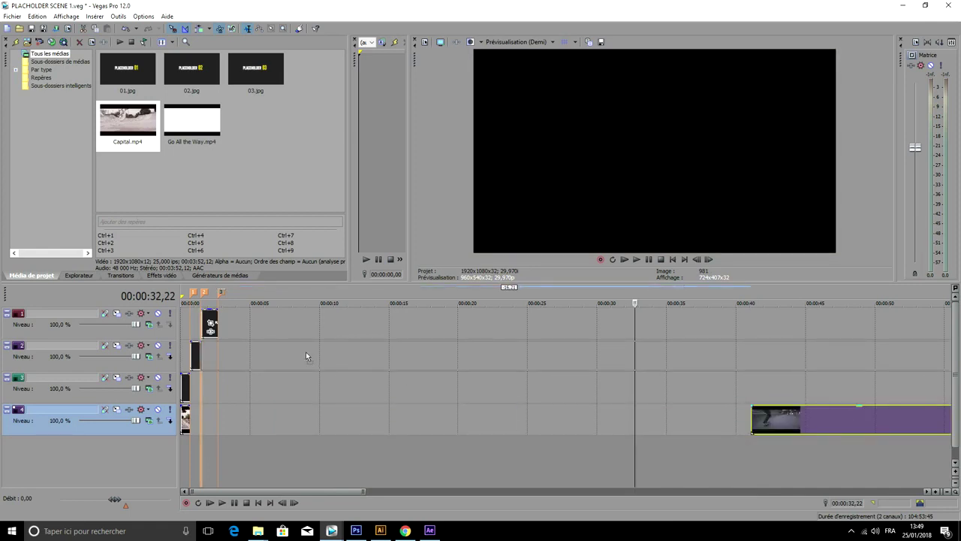
left_click_drag(306, 351, 223, 351)
left_click(217, 351)
key("Right")
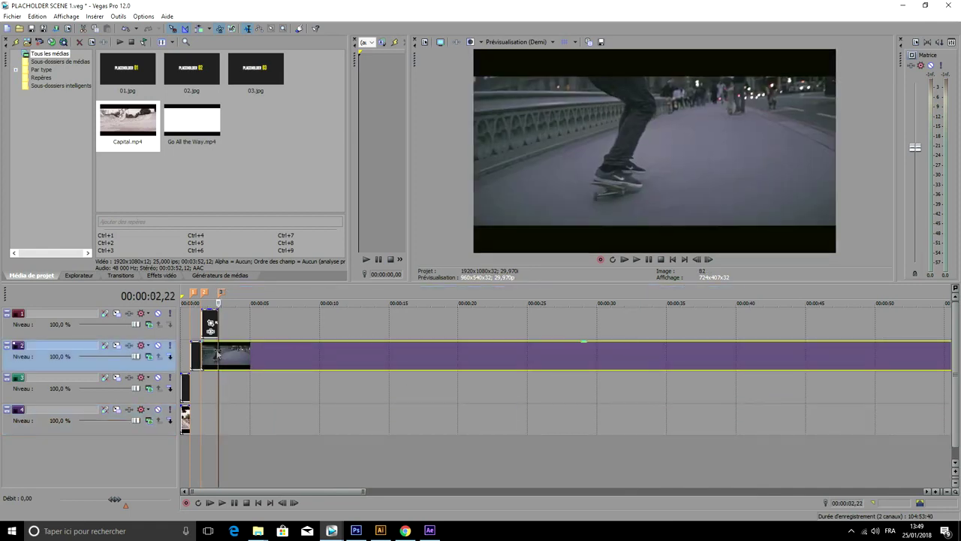
scroll(217, 354, "up", 5)
key("space")
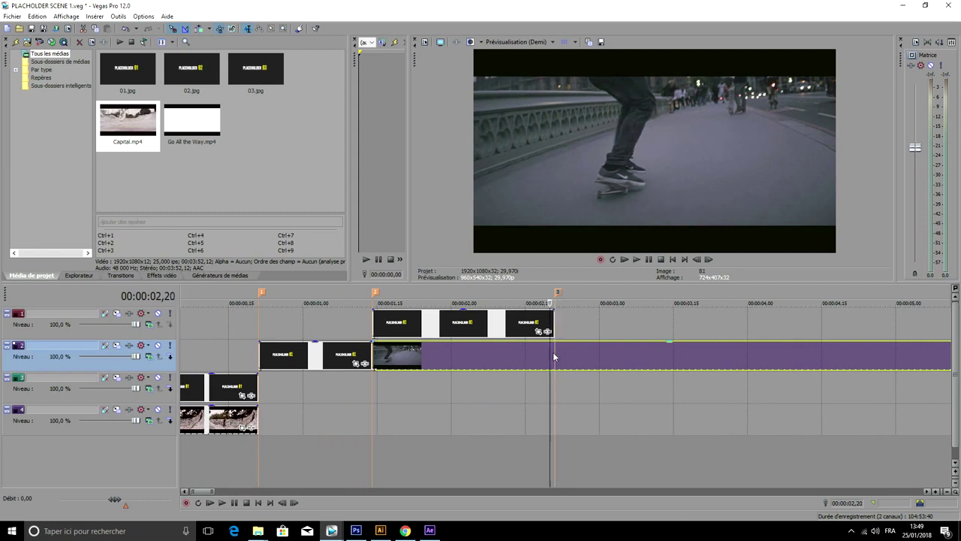
Step: Split the Capital clip on track 2 at marker 3 and delete the footage after the cut
key("space")
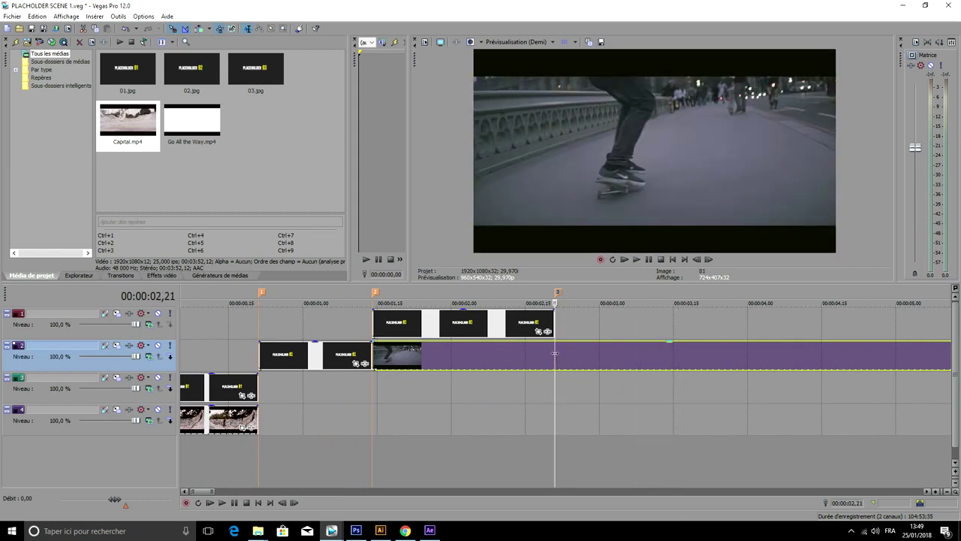
left_click_drag(553, 353, 612, 362)
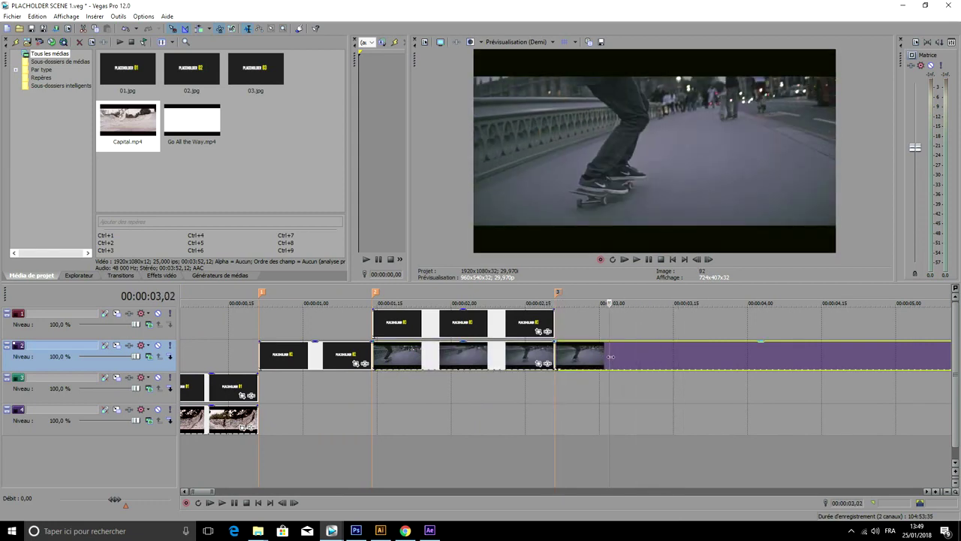
key("ctrl+z")
Step: Add Go All the Way.mp4 to track 3 past marker 3 and delete the audio tracks that come with it
left_click_drag(185, 136, 329, 175)
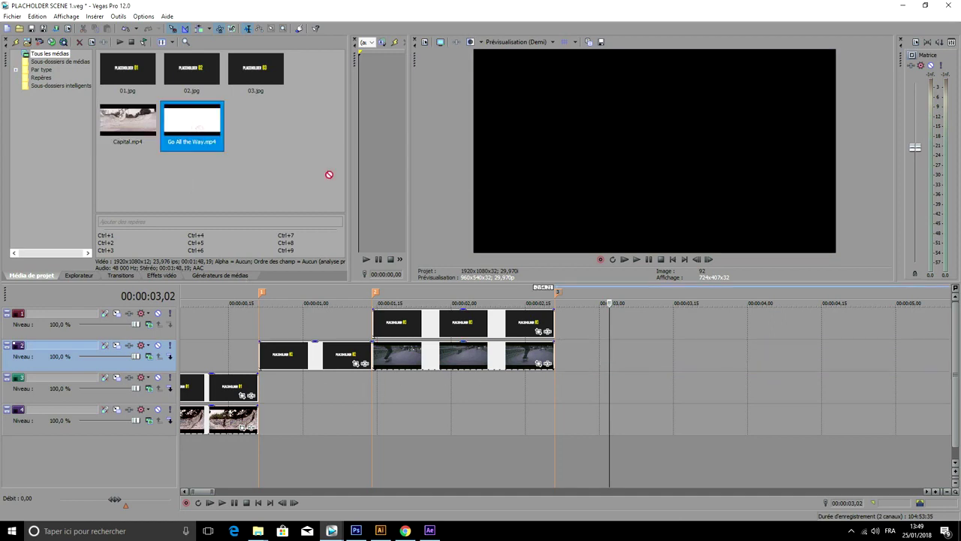
left_click_drag(726, 376, 698, 384)
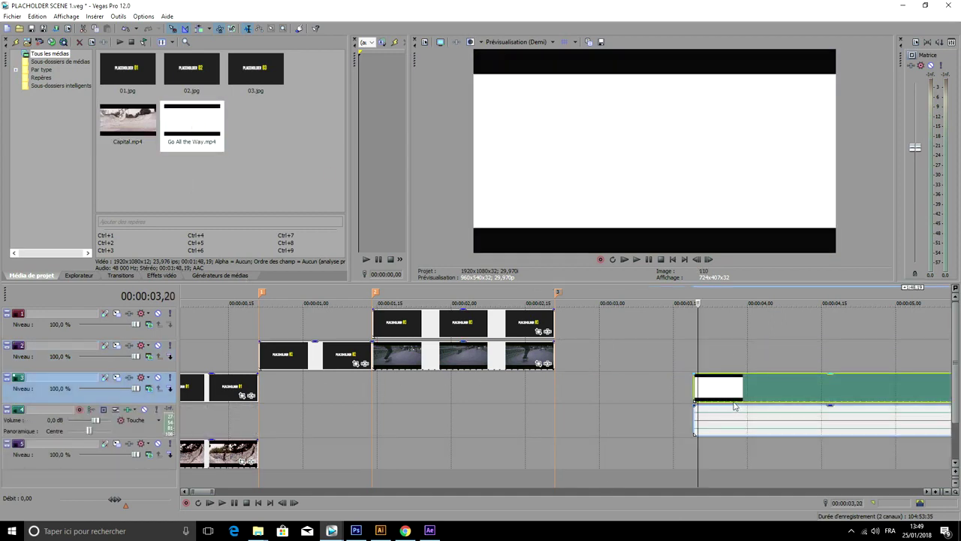
left_click_drag(742, 416, 742, 466)
right_click(537, 389)
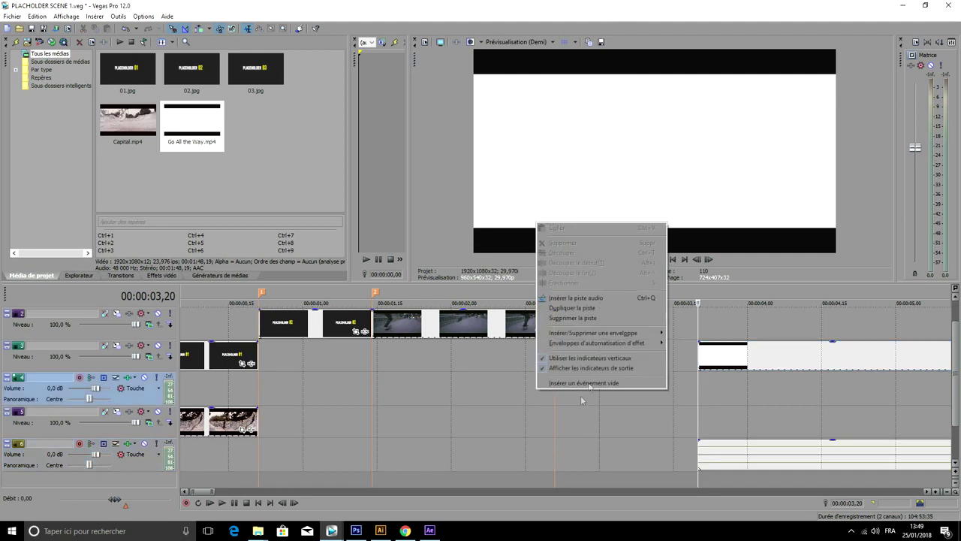
left_click(596, 319)
right_click(589, 426)
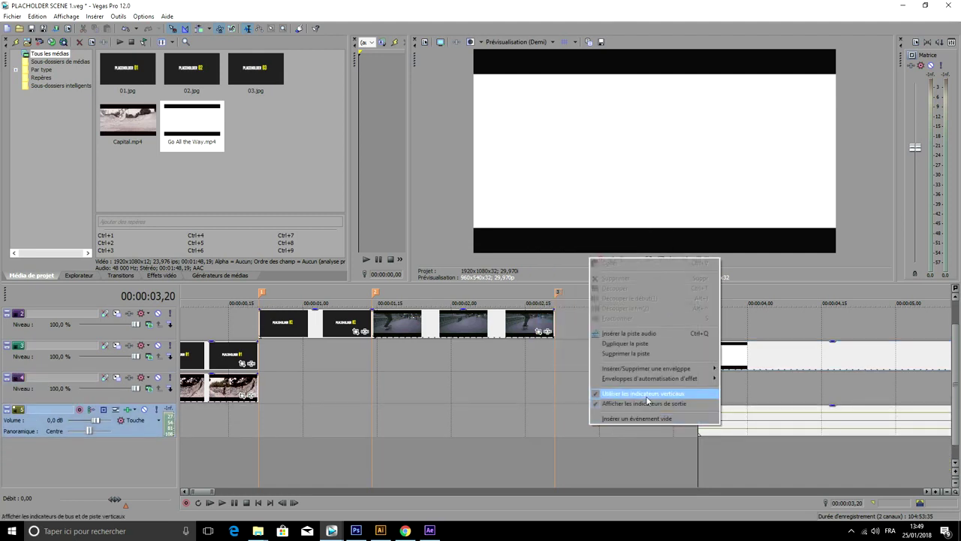
left_click(646, 354)
Step: Split the Go All the Way clip at the running shot, at 00:00:07,12, and delete the footage before the cut
left_click(718, 394)
scroll(825, 385, "down", 3)
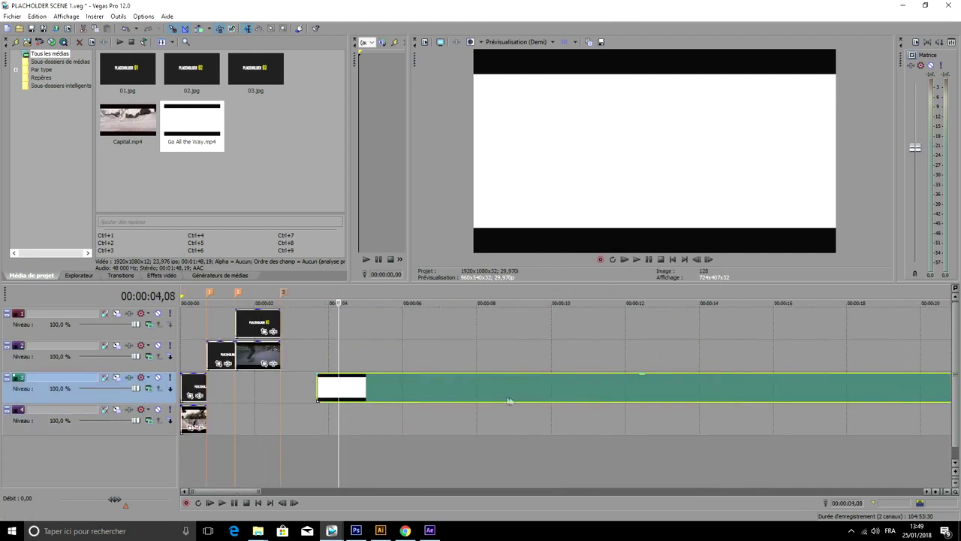
left_click(430, 391)
key("space")
key("Return")
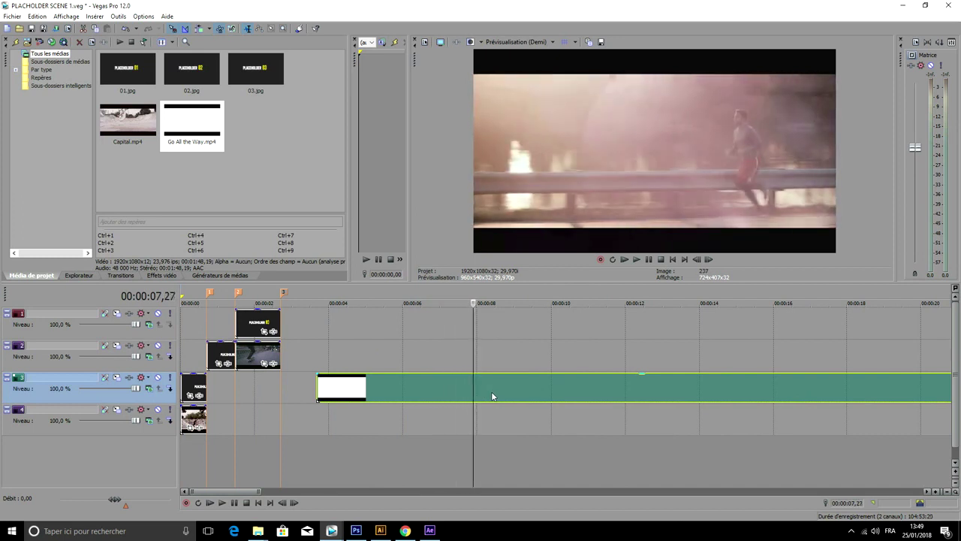
key("Left")
key("Left")
key("Left")
key("Left")
key("Left")
key("Left")
key("Left")
key("Left")
key("Left")
key("Left")
key("Left")
key("Left")
key("Left")
key("Left")
key("Left")
key("s")
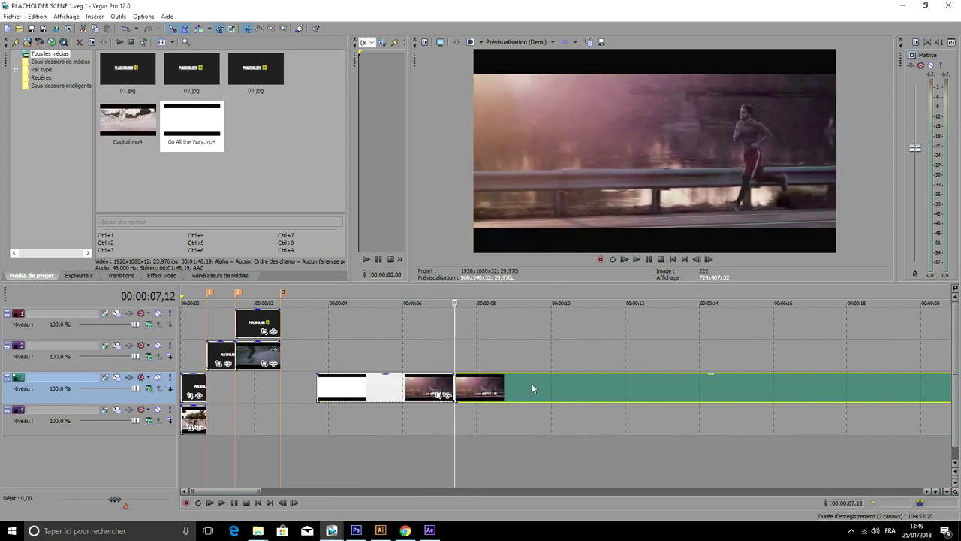
left_click(409, 395)
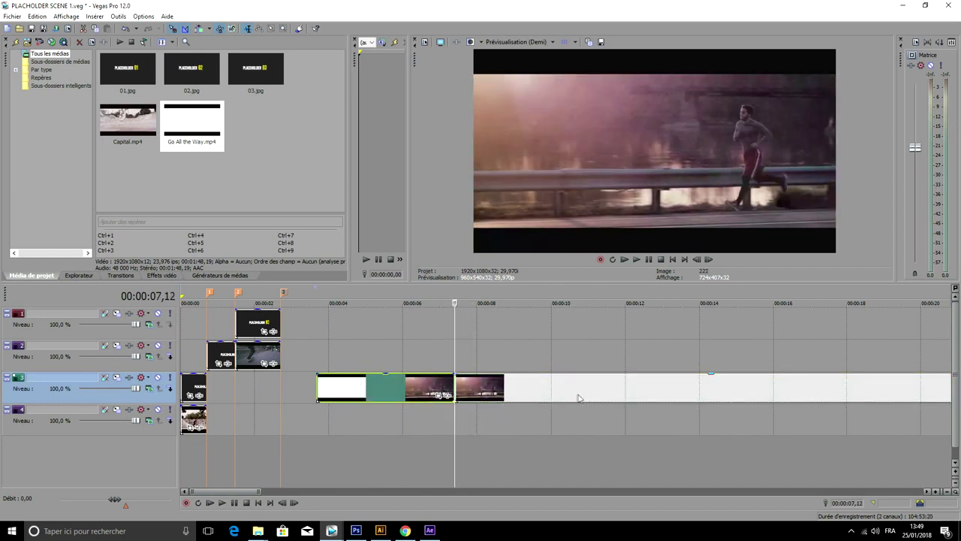
key("Delete")
Step: Move the running shot on track 3 to start at marker 1 and cut off everything after marker 2
left_click_drag(571, 395, 350, 396)
left_click_drag(305, 353, 295, 353)
left_click_drag(412, 394, 374, 399)
left_click_drag(235, 392, 236, 393)
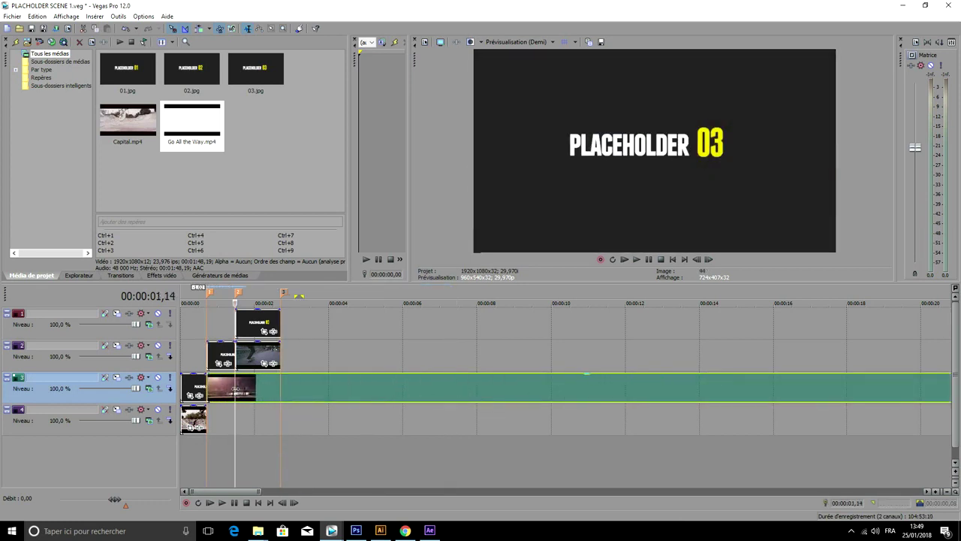
scroll(242, 398, "up", 6)
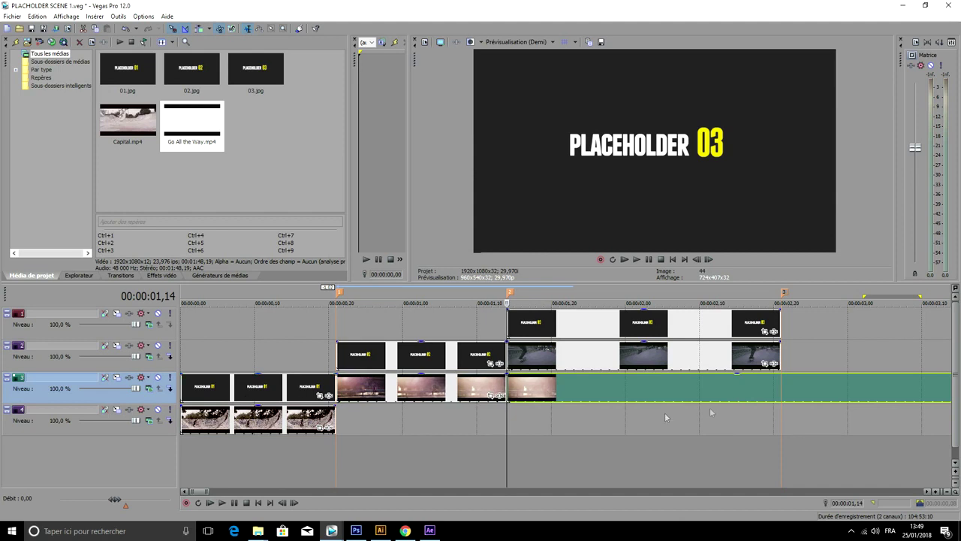
left_click(619, 408)
left_click(616, 389)
key("Delete")
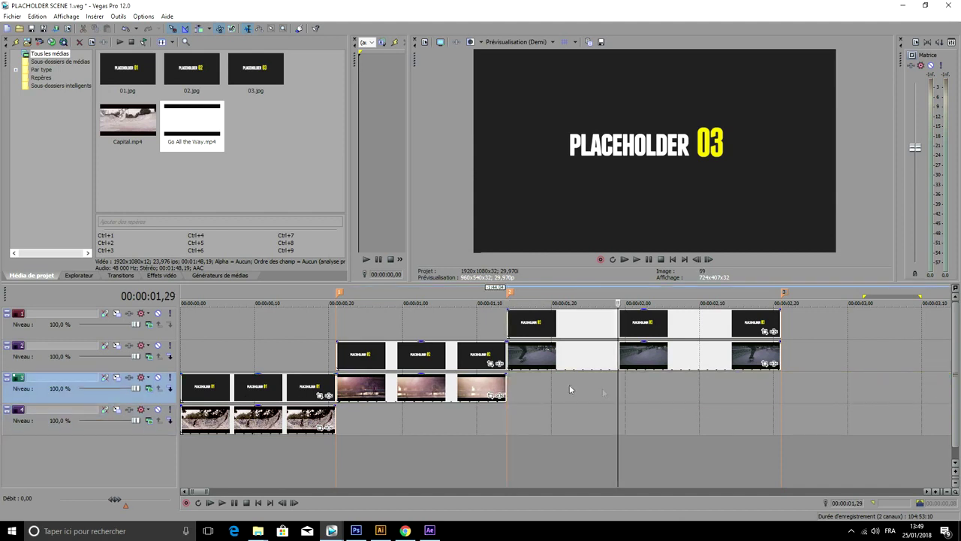
Step: Delete placeholder 02 from track 2 and move the running shot into its place between markers 1 and 2
left_click(460, 363)
key("Delete")
left_click(409, 391)
left_click_drag(409, 392, 397, 363)
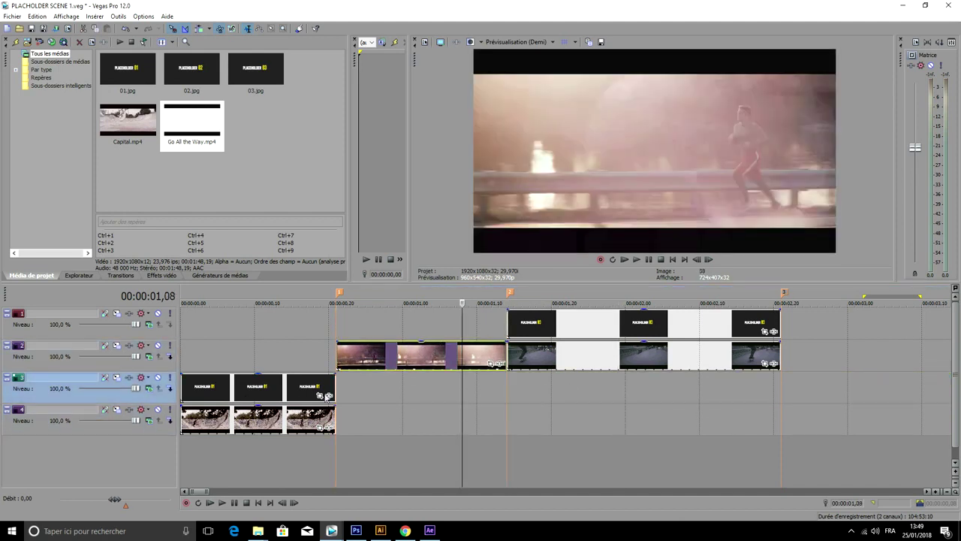
Step: Delete placeholder 01 from track 3 and move the skate-park shot up from track 4 into its place
left_click(279, 390)
key("Delete")
left_click_drag(267, 420, 265, 389)
Step: Delete placeholder 03 from track 1 and move the bridge skateboarding shot up from track 2 into its place
left_click(685, 328)
key("Delete")
left_click_drag(645, 362, 646, 325)
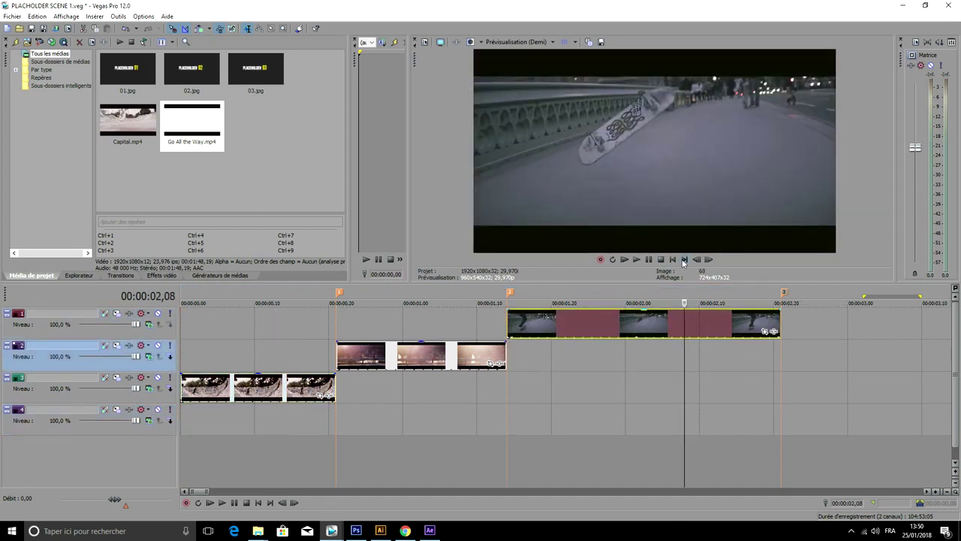
Step: Save the edited scene 1 project, switch to the Freestyle Opener project and preview scene 1 there from the start
key("space")
key("j")
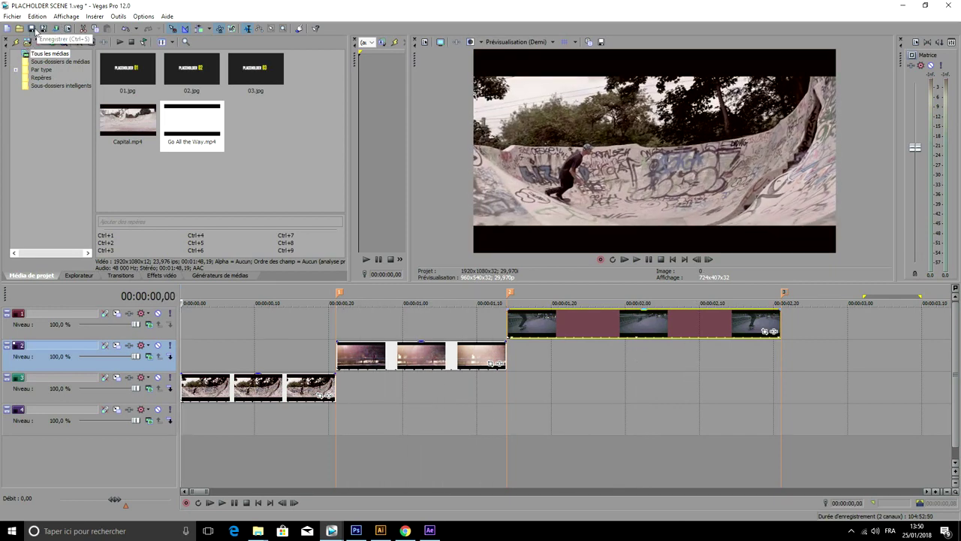
mouse_move(331, 530)
left_click(276, 485)
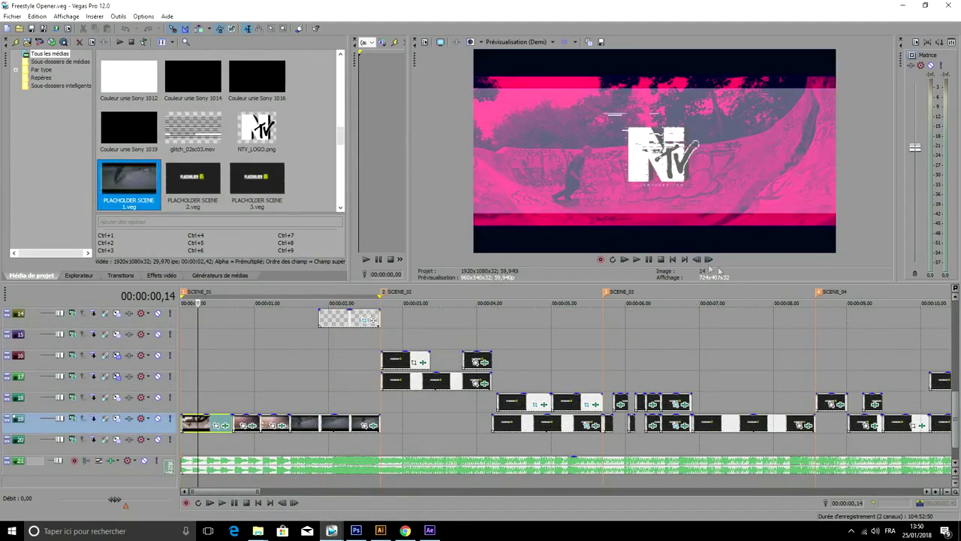
left_click(674, 259)
key("space")
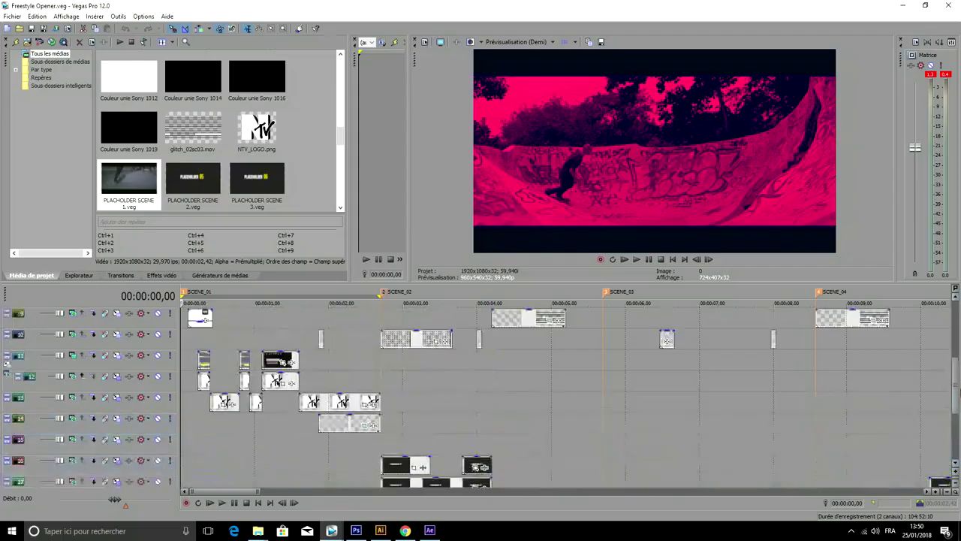
Step: Replace the logo media NTV_LOGO.png with the NTV_LOGO file from the Freestyle Opener Footage folder on the desktop
left_click(276, 424)
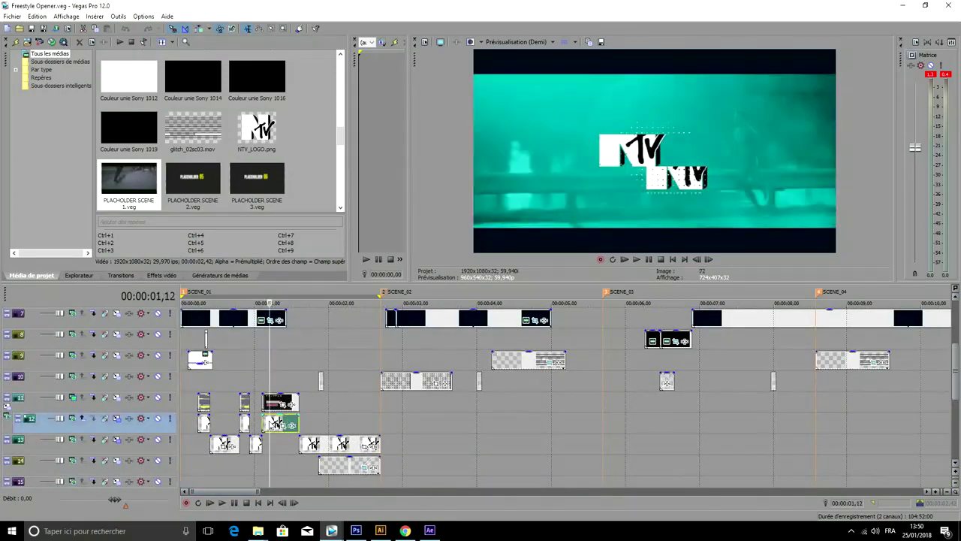
right_click(277, 424)
left_click(321, 115)
right_click(264, 423)
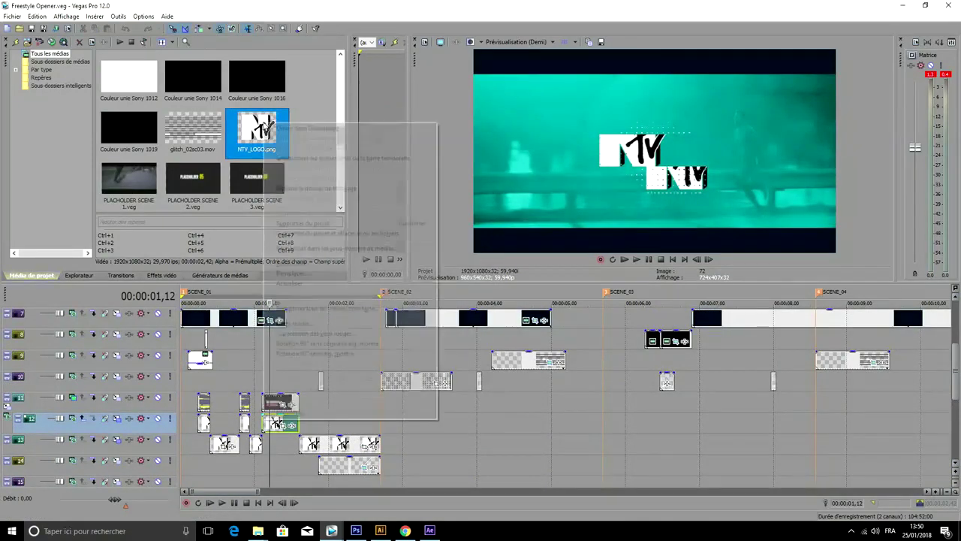
left_click(317, 278)
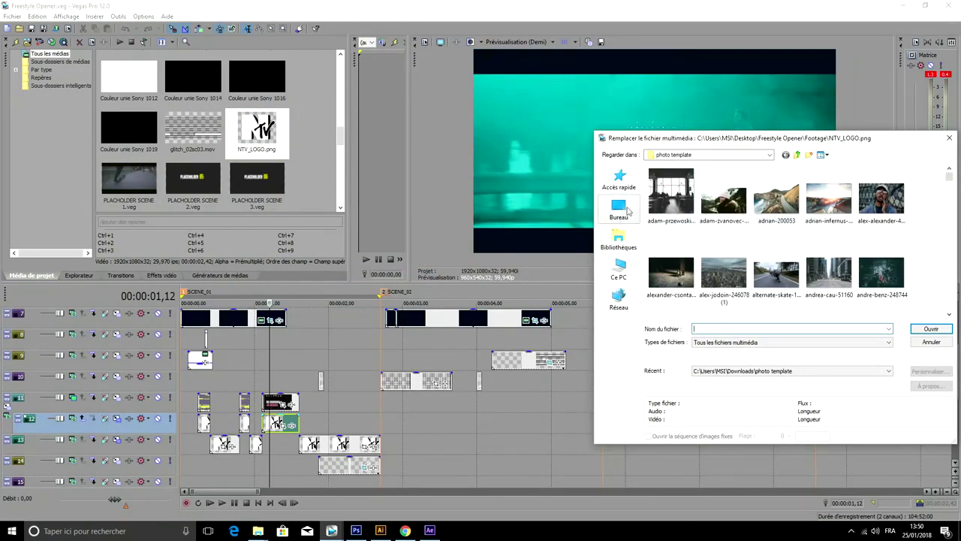
left_click(620, 210)
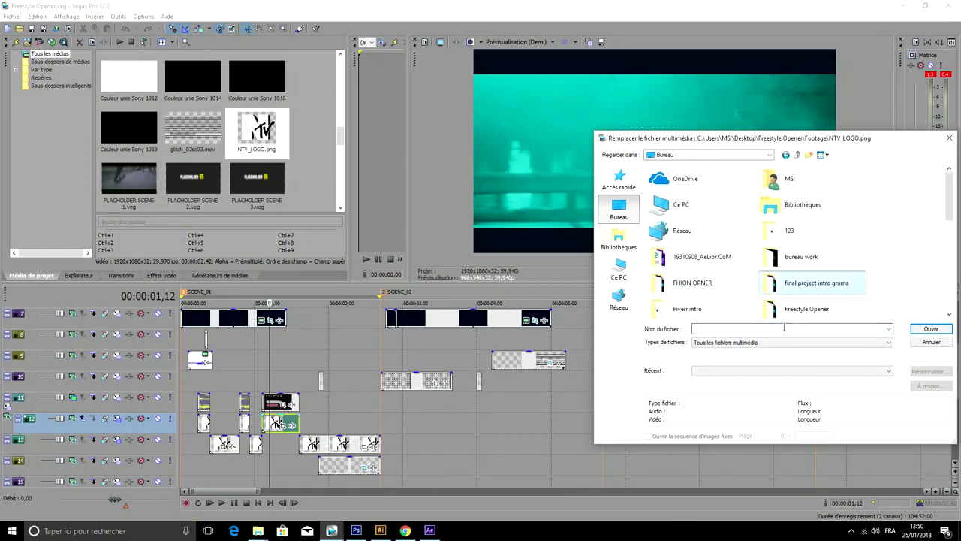
double_click(820, 314)
double_click(673, 192)
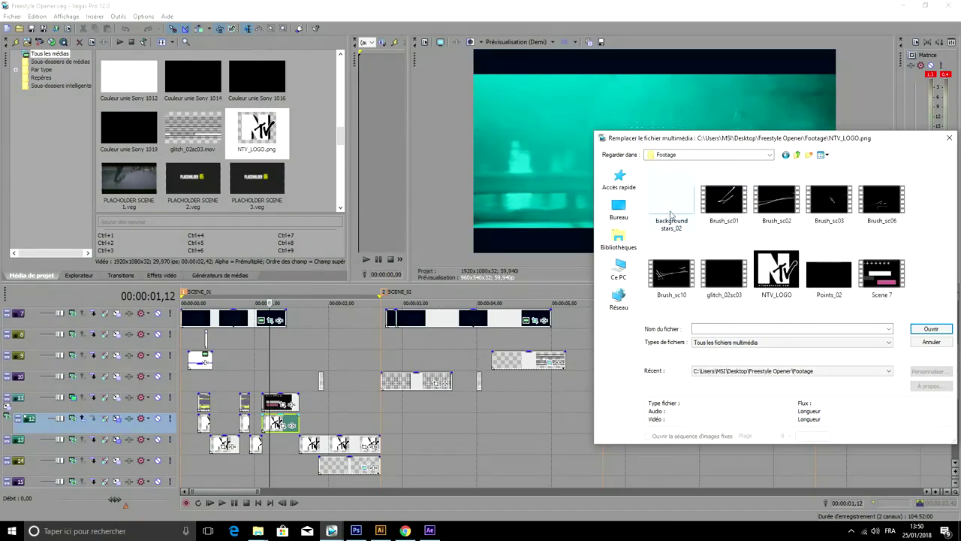
double_click(775, 269)
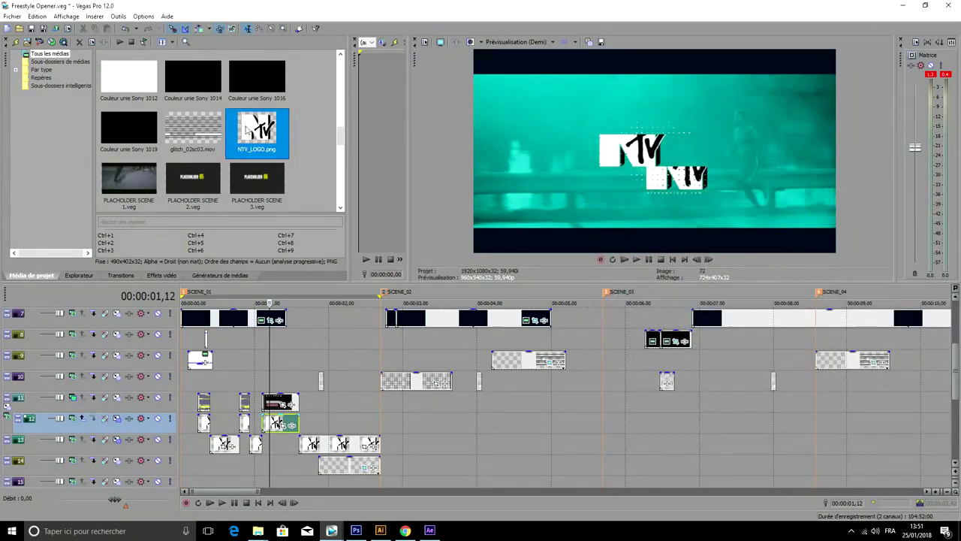
key("space")
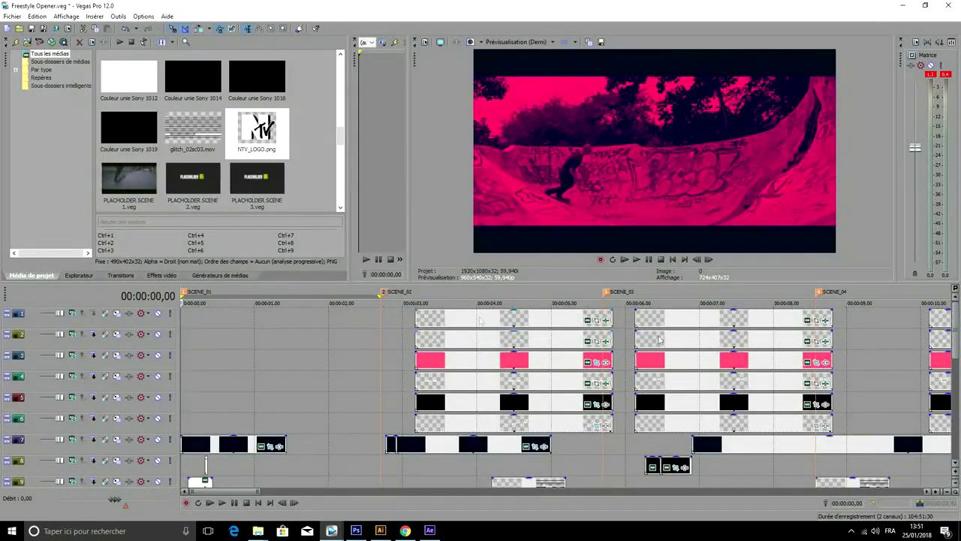
Step: Change the FREESTYLE OPENER main title in scene 2 to YOUR TEXT HERE
left_click(444, 319)
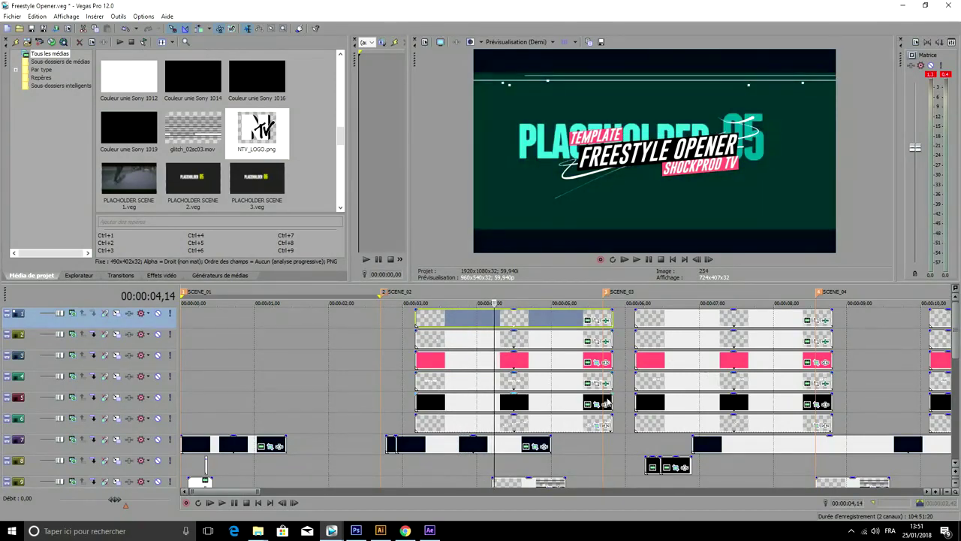
left_click(588, 384)
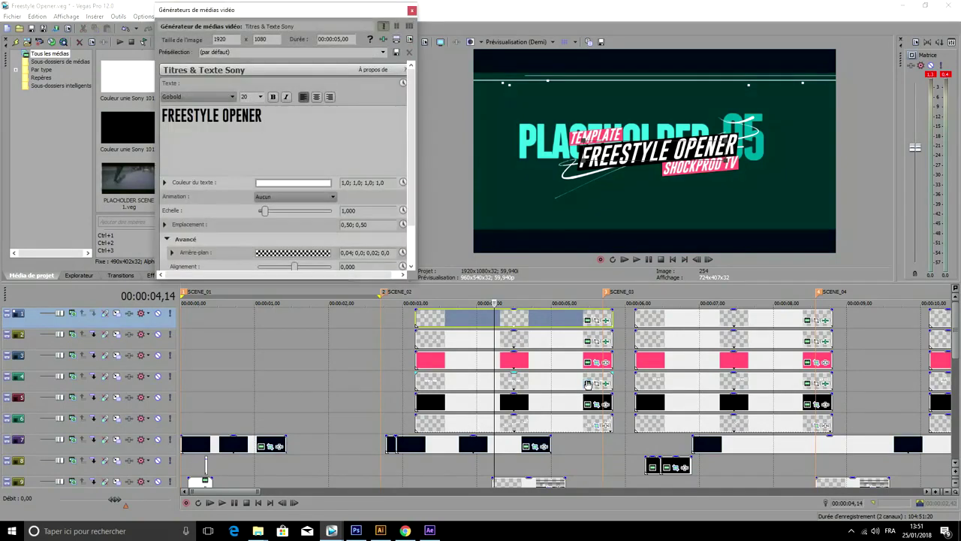
key("ctrl+a")
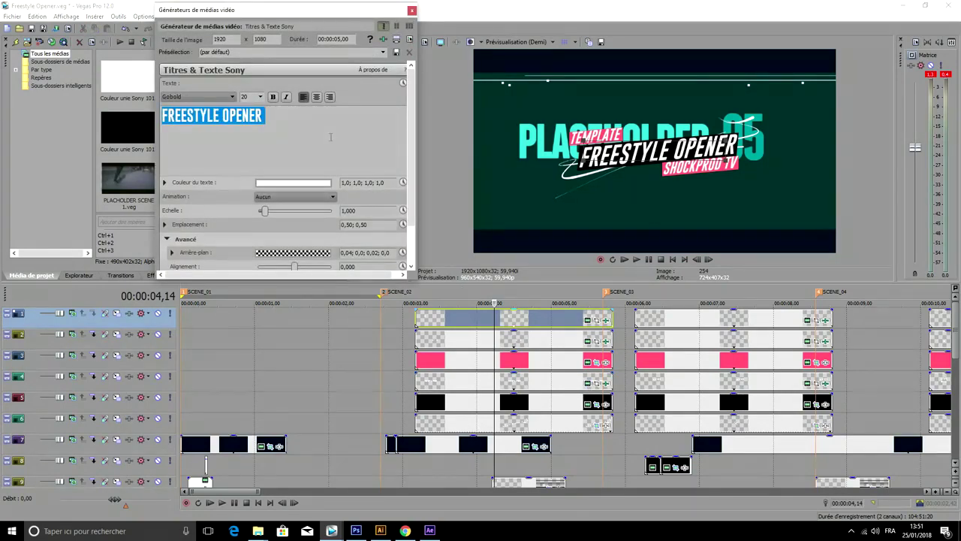
type("YOU")
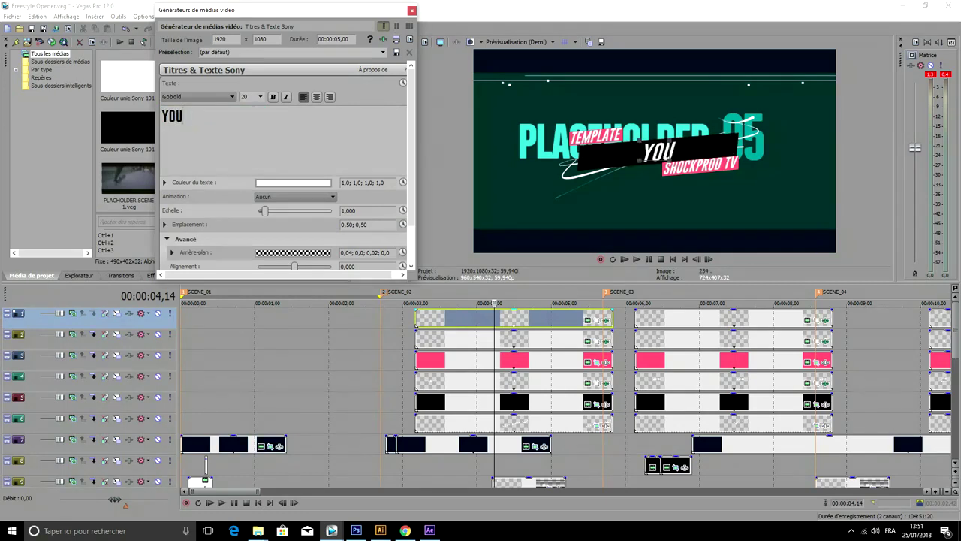
type("R TRE")
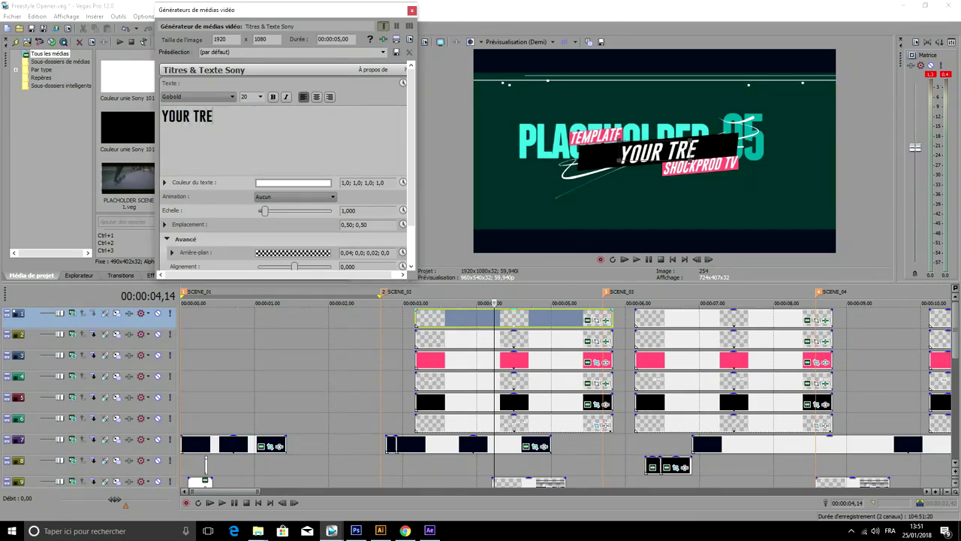
type("X")
key("BackSpace")
key("BackSpace")
key("BackSpace")
type("EXT HERE")
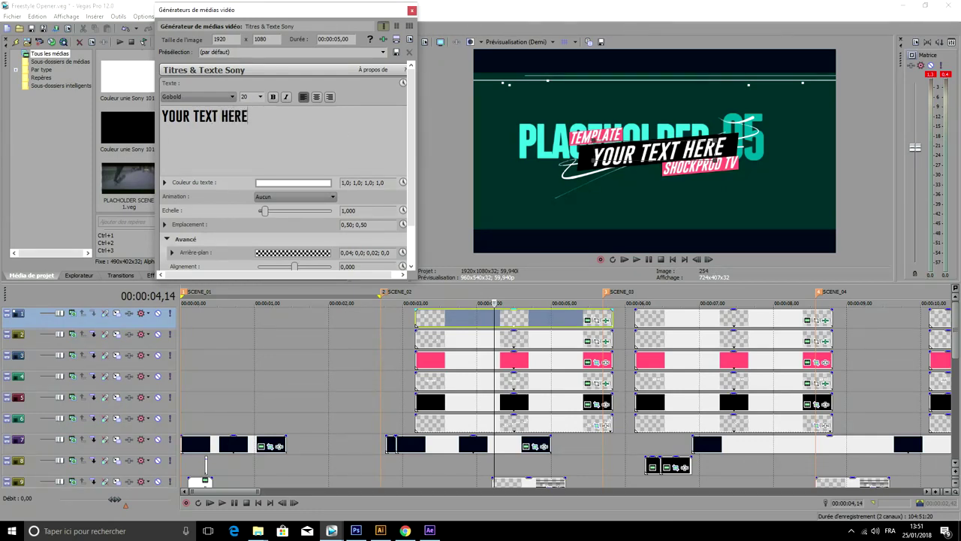
left_click(412, 10)
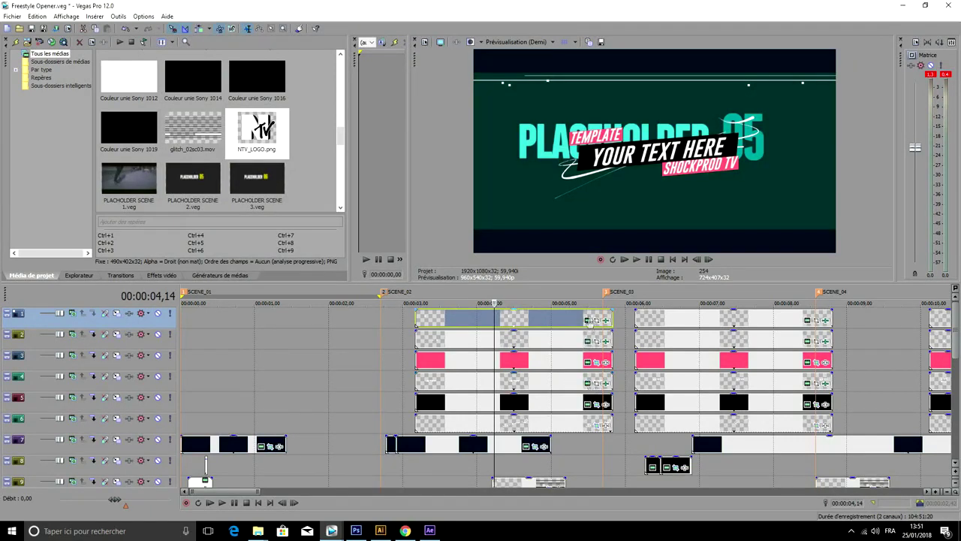
Step: Change the TEMPLATE subtitle on track 1 in scene 2 to HERE ALSO
left_click(587, 320)
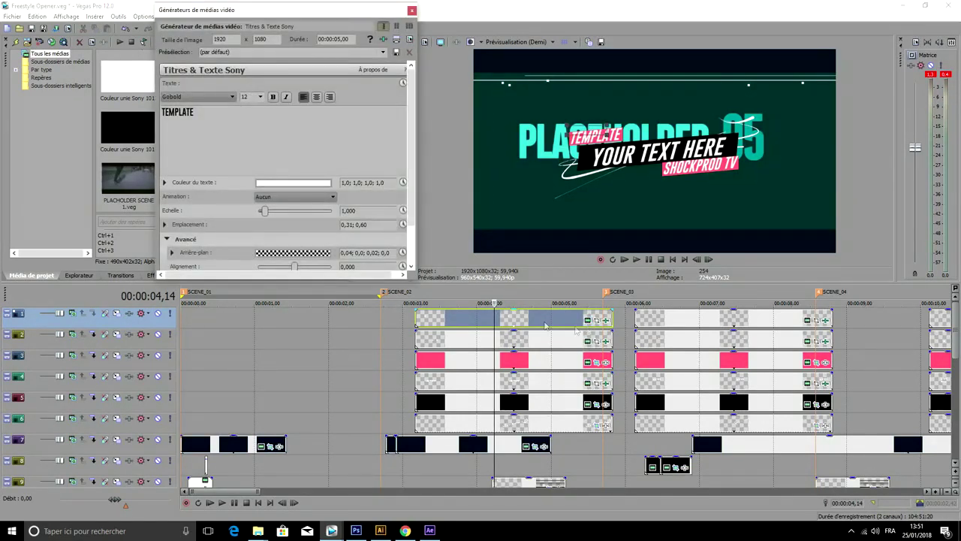
key("ctrl+a")
type("HERE")
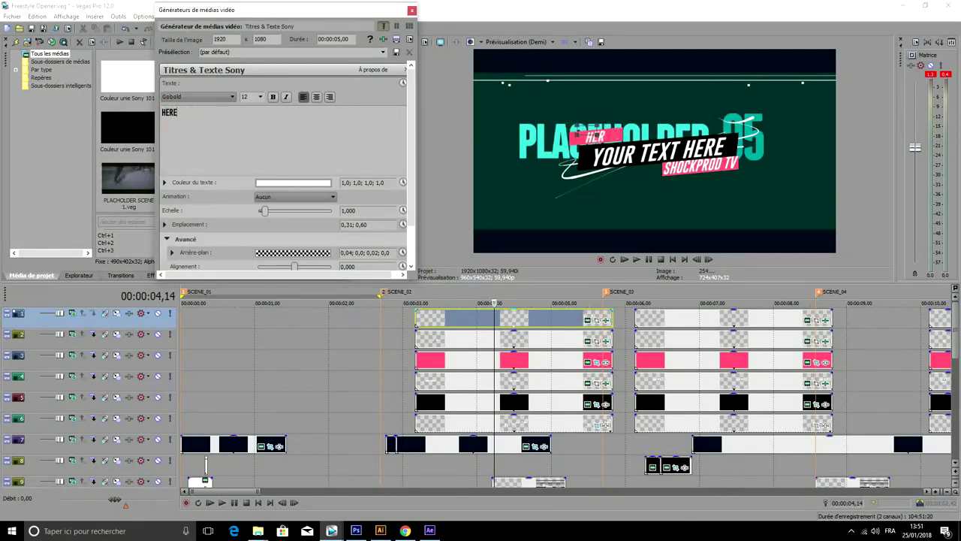
type(" ALSO")
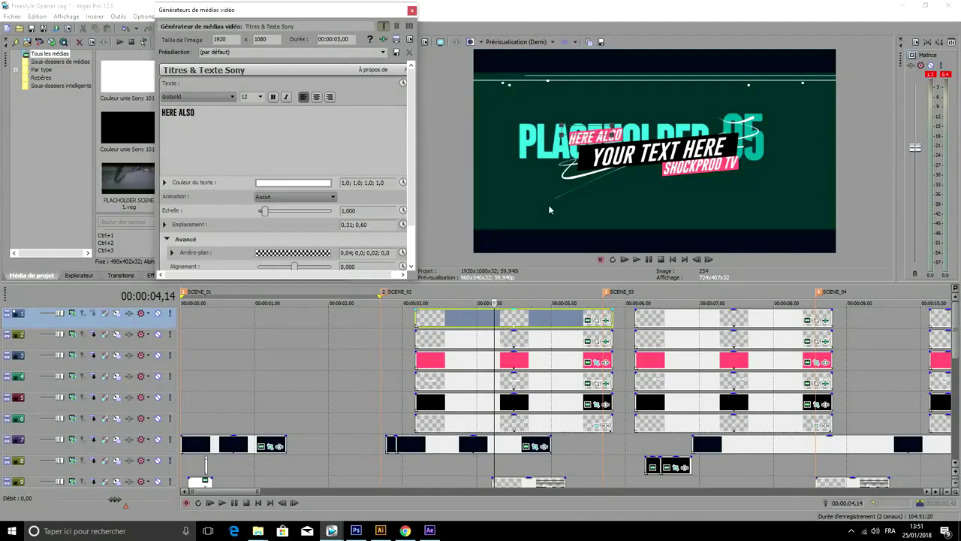
Step: Enter SHOCKPROD TV as the text of the track 2 subtitle in scene 2, and play back from just before the scene
left_click(588, 342)
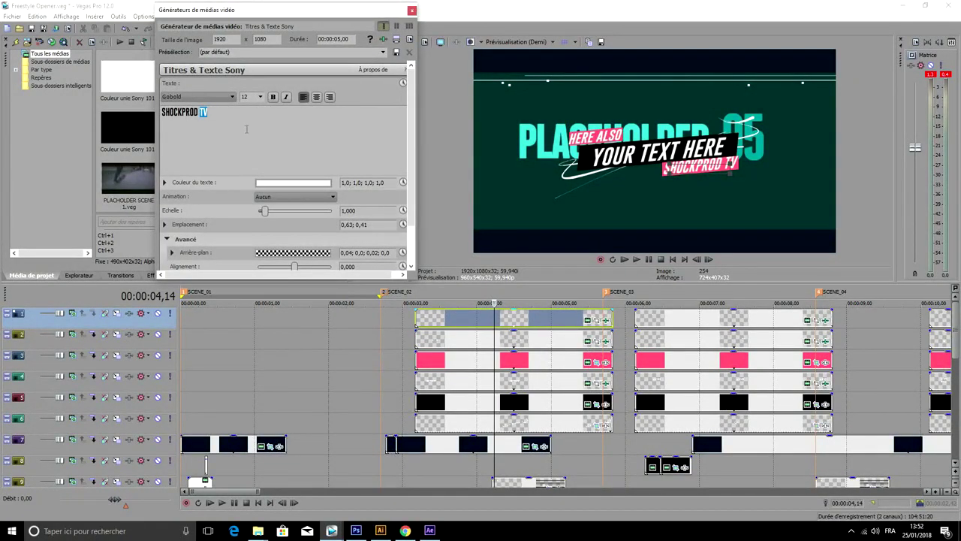
key("ctrl+a")
type("SHOCKPROD")
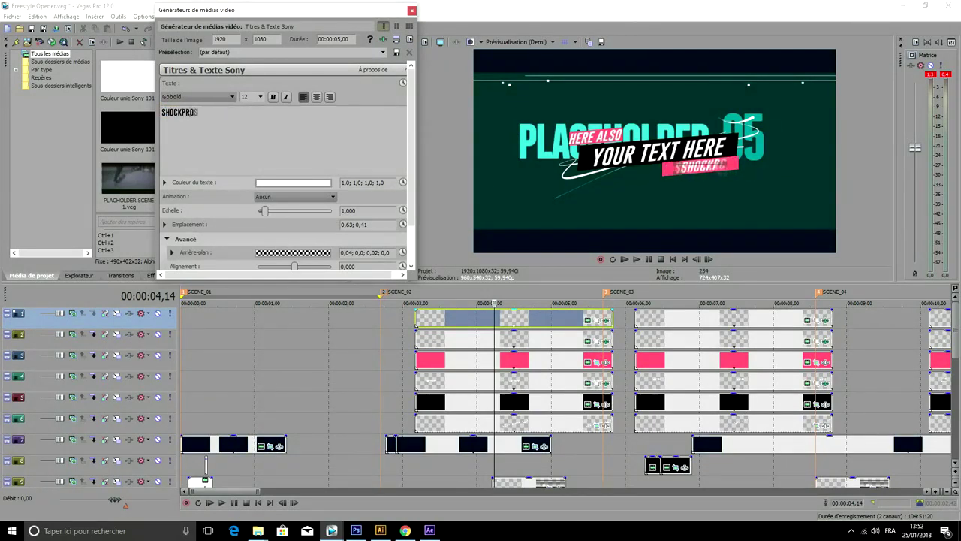
type(" TV")
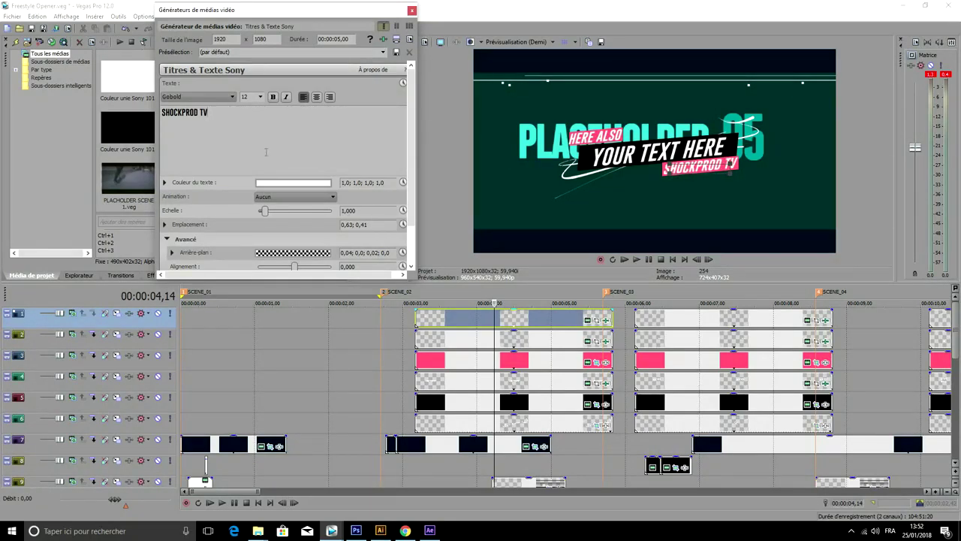
left_click(411, 10)
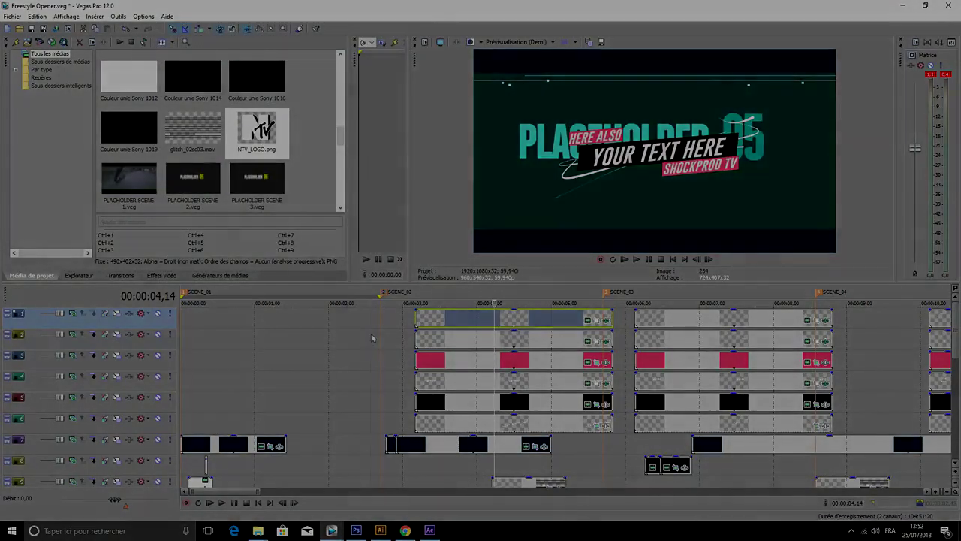
left_click(371, 335)
key("space")
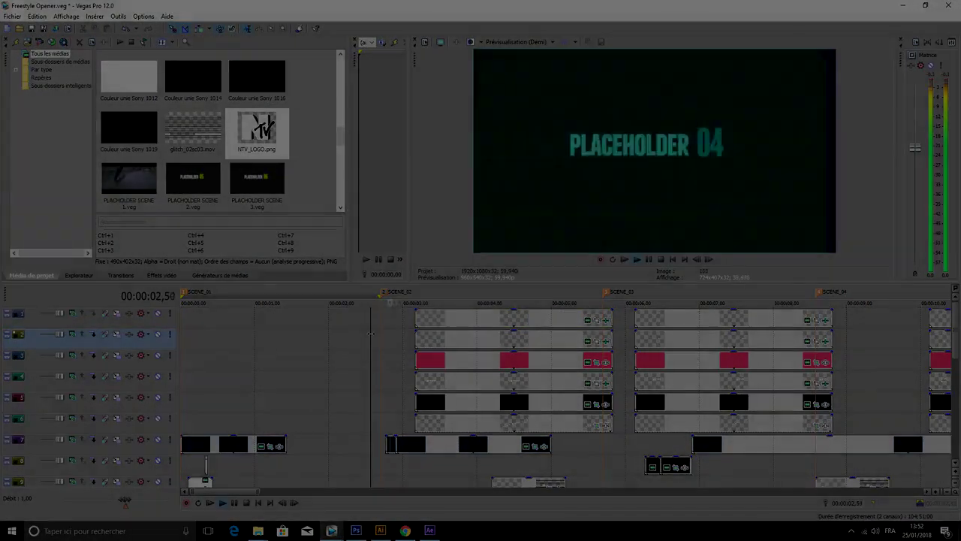